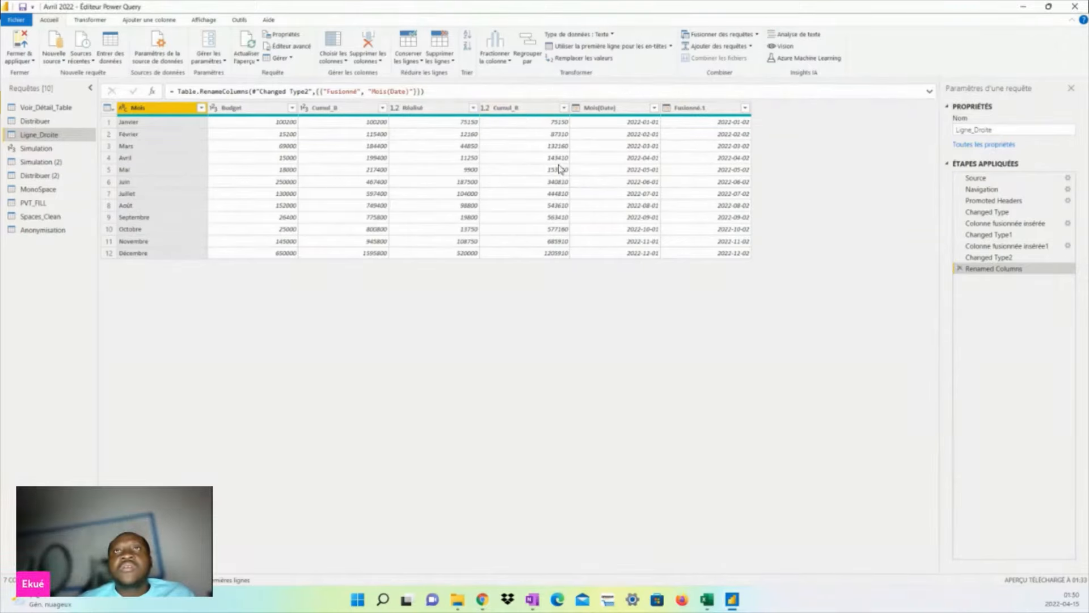
Start a custom column in the Ligne_Droite query with the formula [Réalisé]*Simulation
left_click(147, 21)
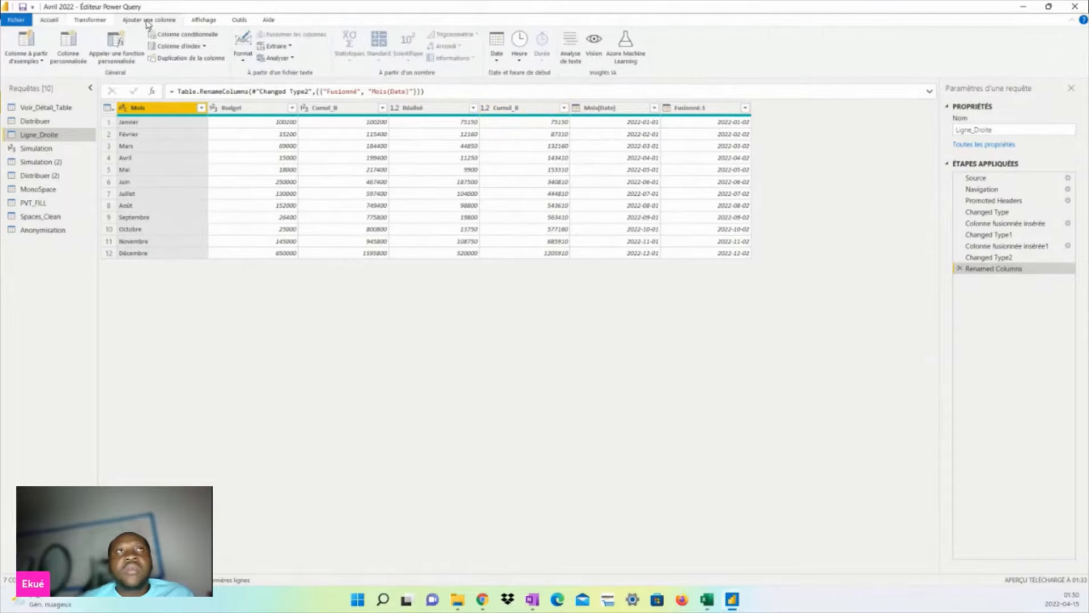
left_click(68, 54)
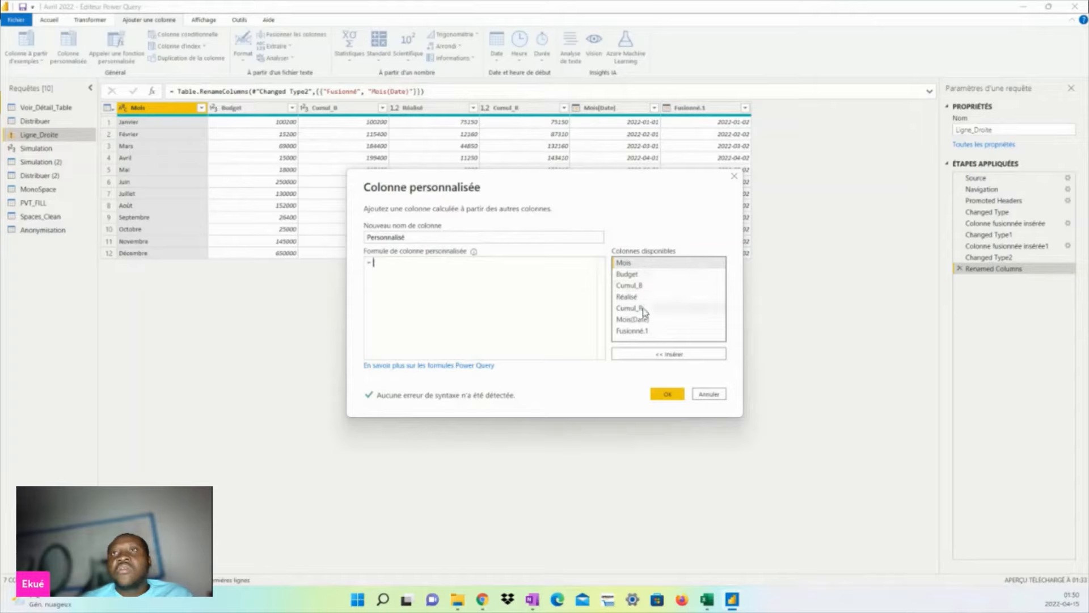
left_click_drag(628, 197, 618, 262)
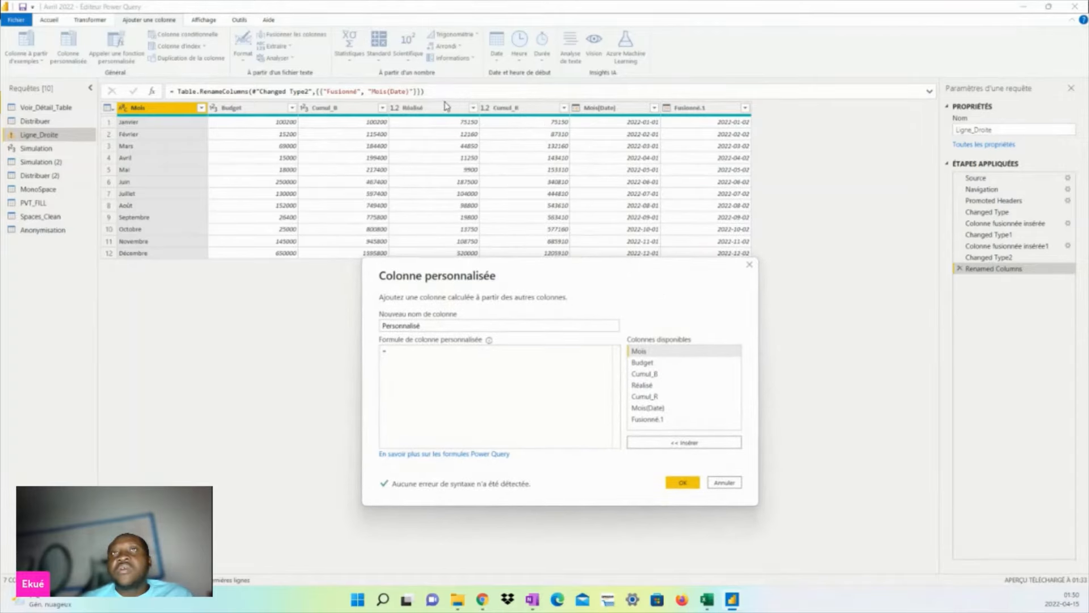
double_click(647, 385)
type("*")
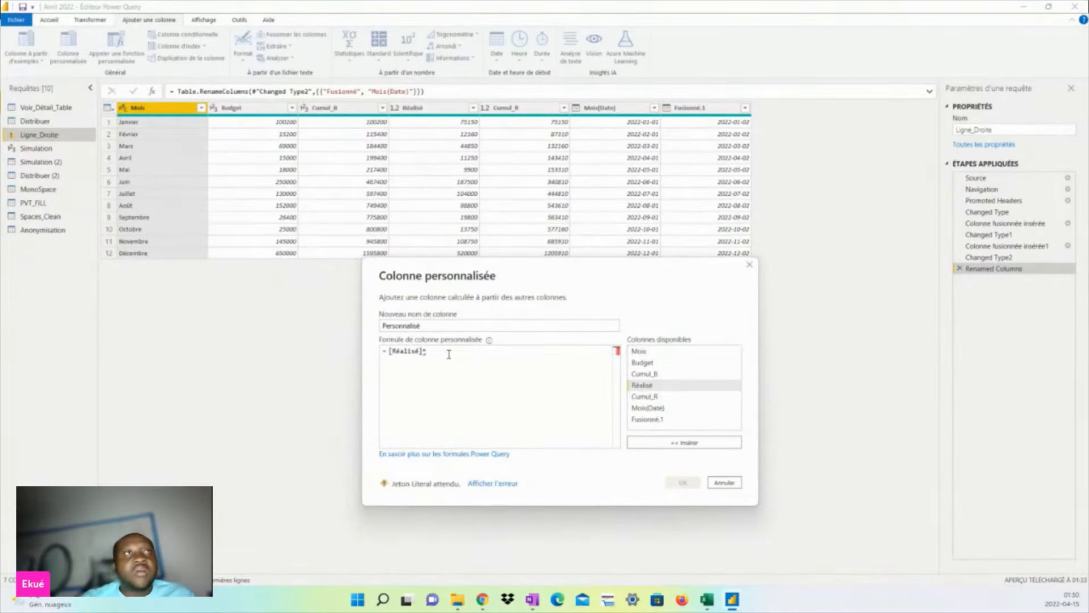
type("Sim")
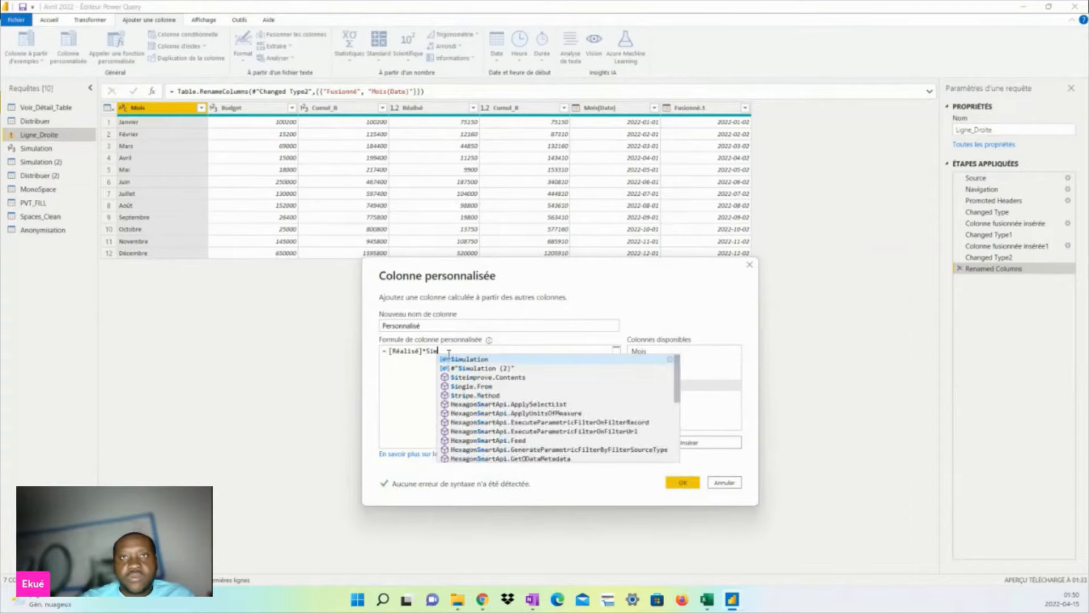
left_click(480, 360)
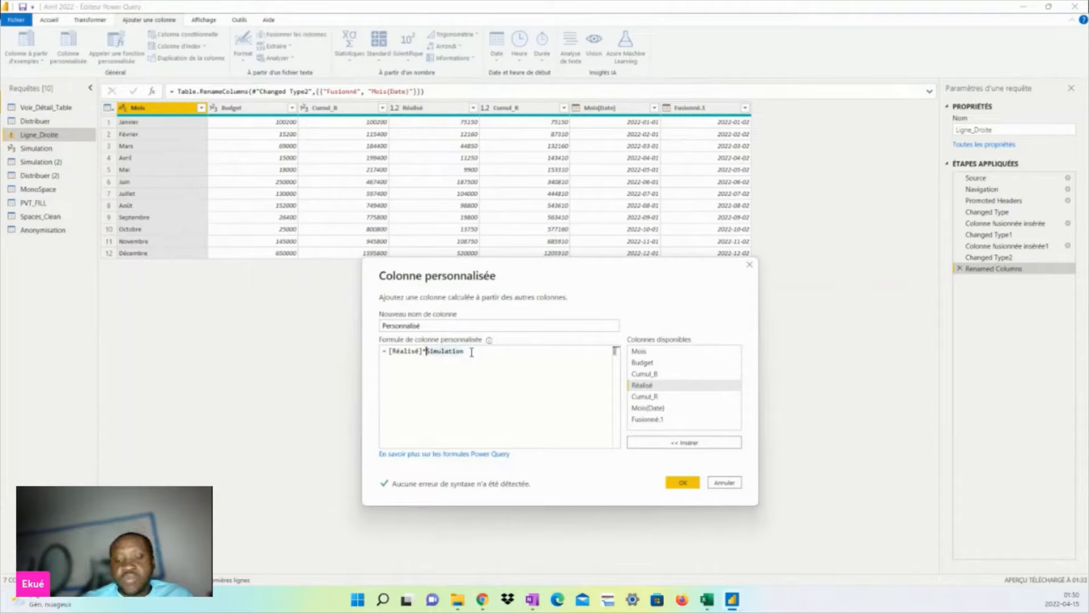
Complete the custom column formula as [Réalisé]*(100-Simulation)/100 and create the column
type("(")
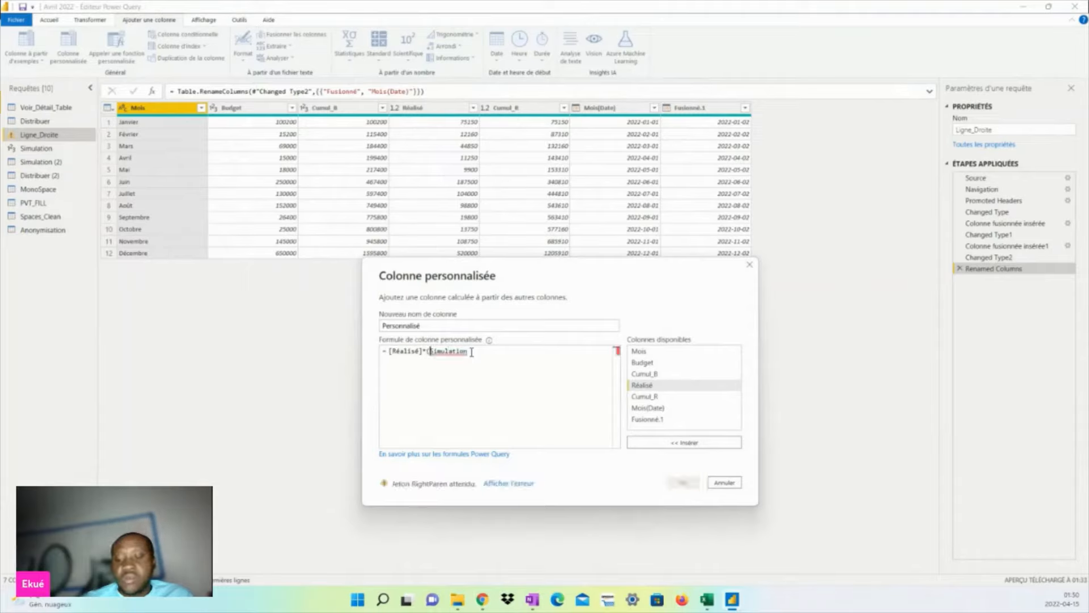
type("100")
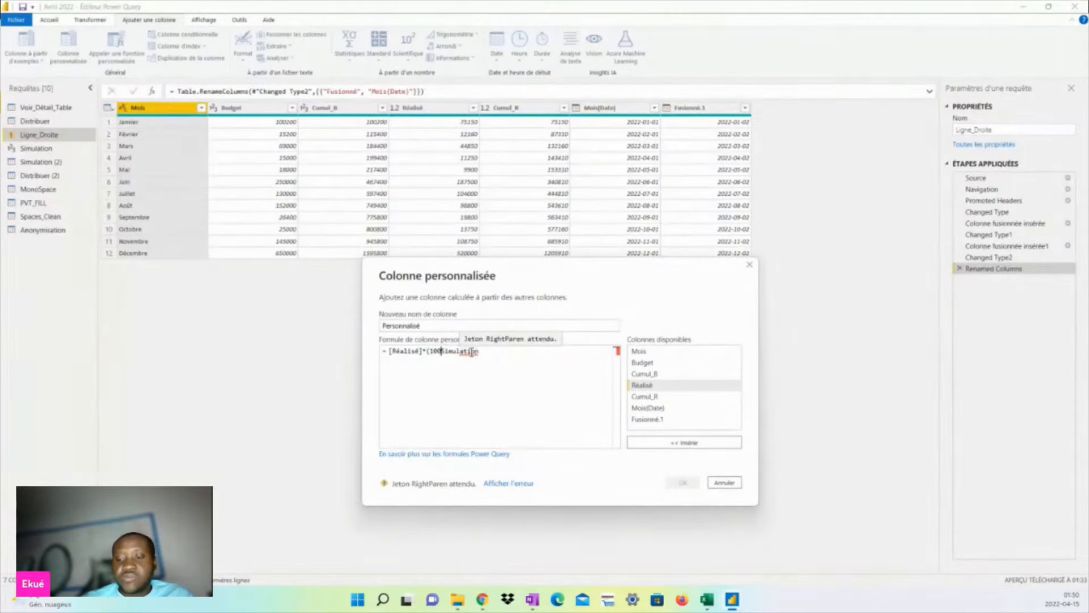
type("-")
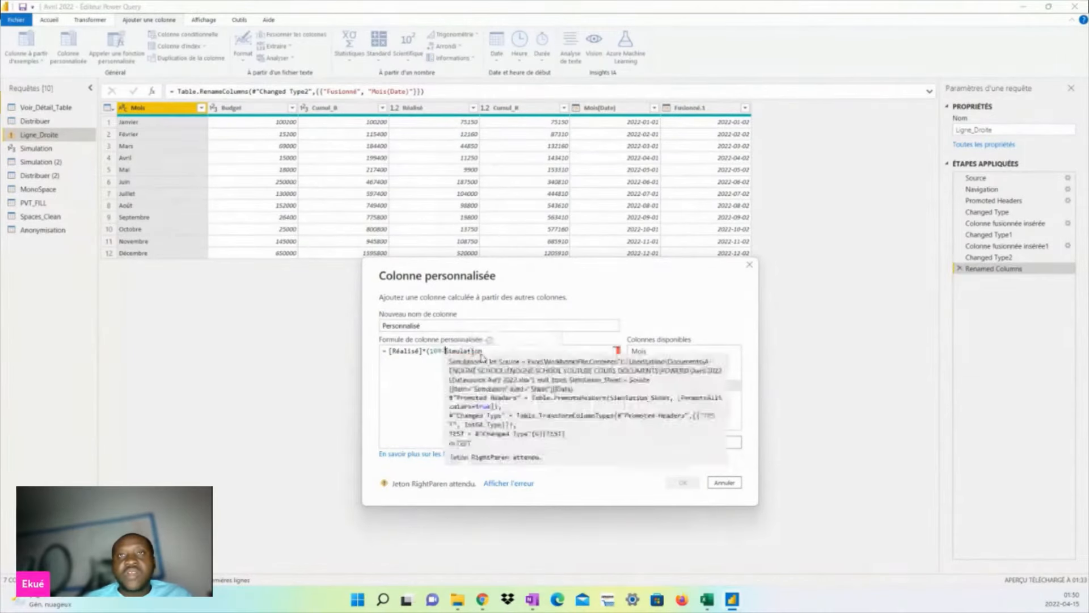
left_click(491, 351)
type(")")
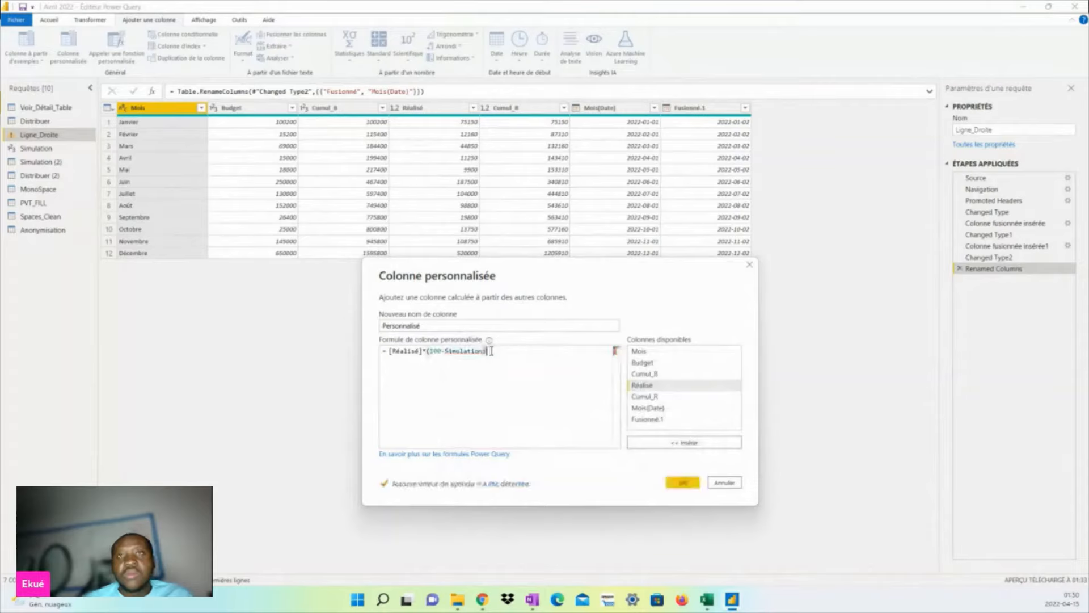
type("/100")
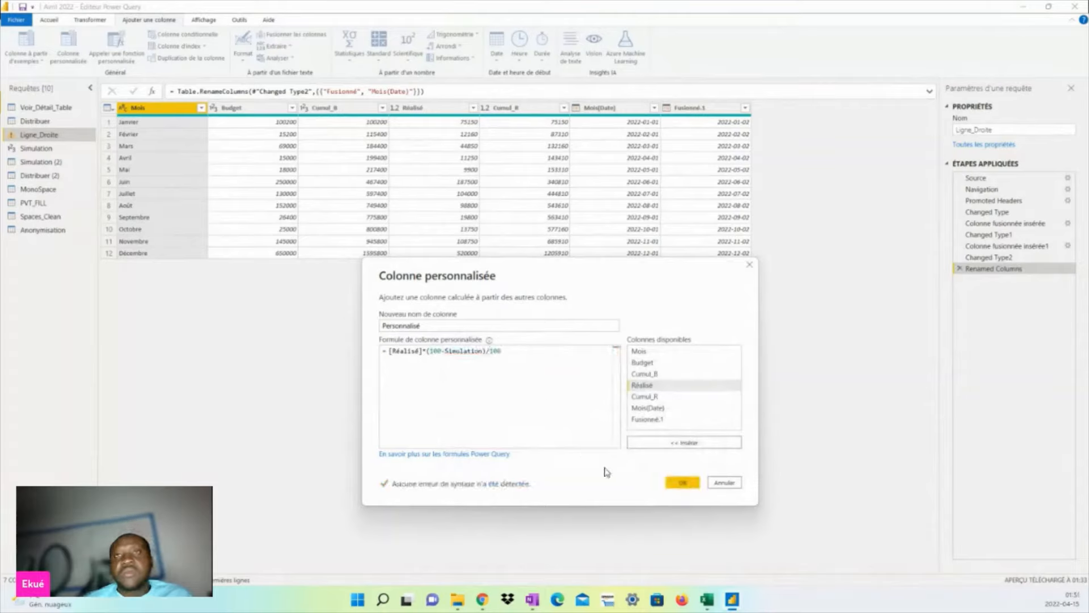
left_click(682, 483)
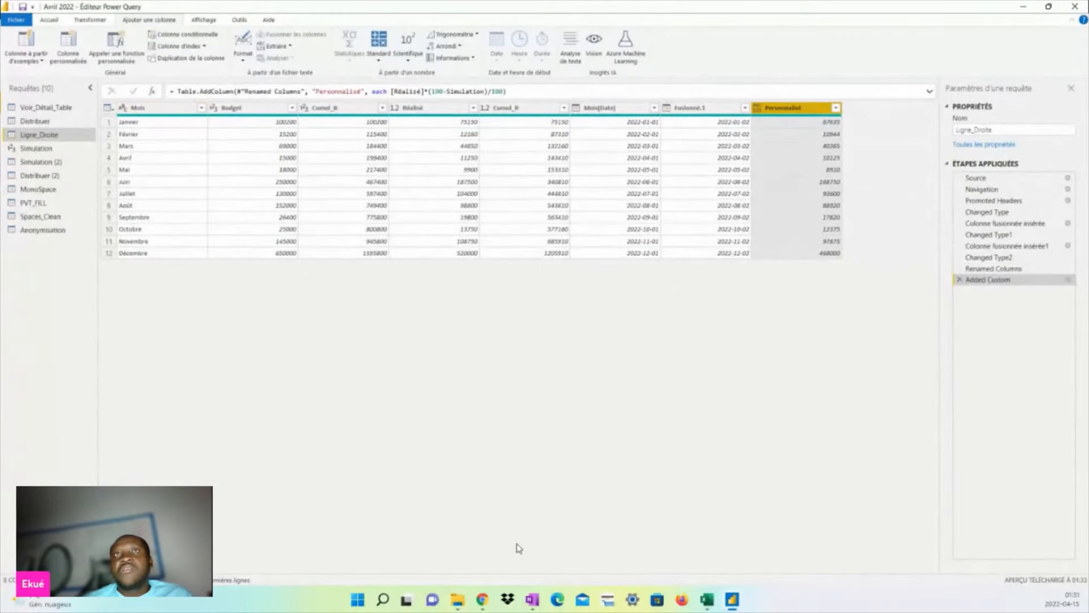
Rename the new custom column as Réalisé_Simulé
double_click(801, 109)
type("Réalisé")
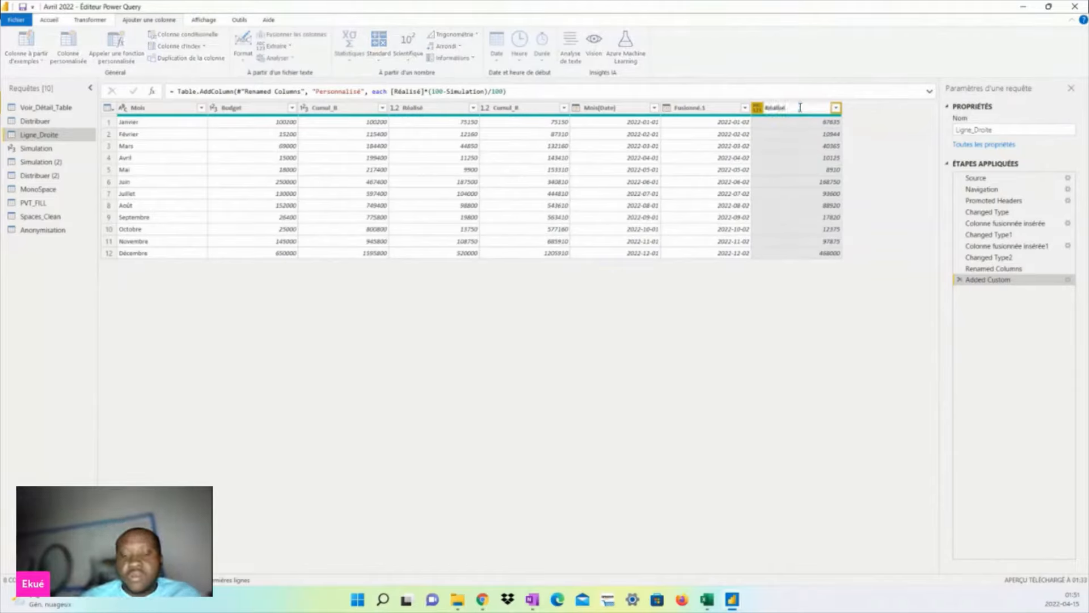
type("_Simu")
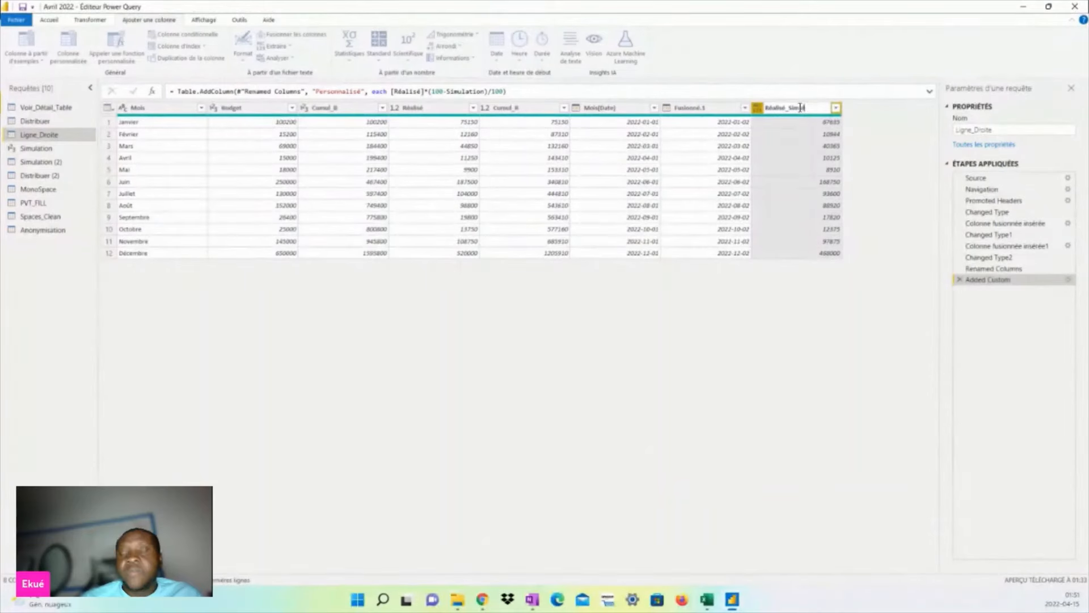
type("lé")
key("Return")
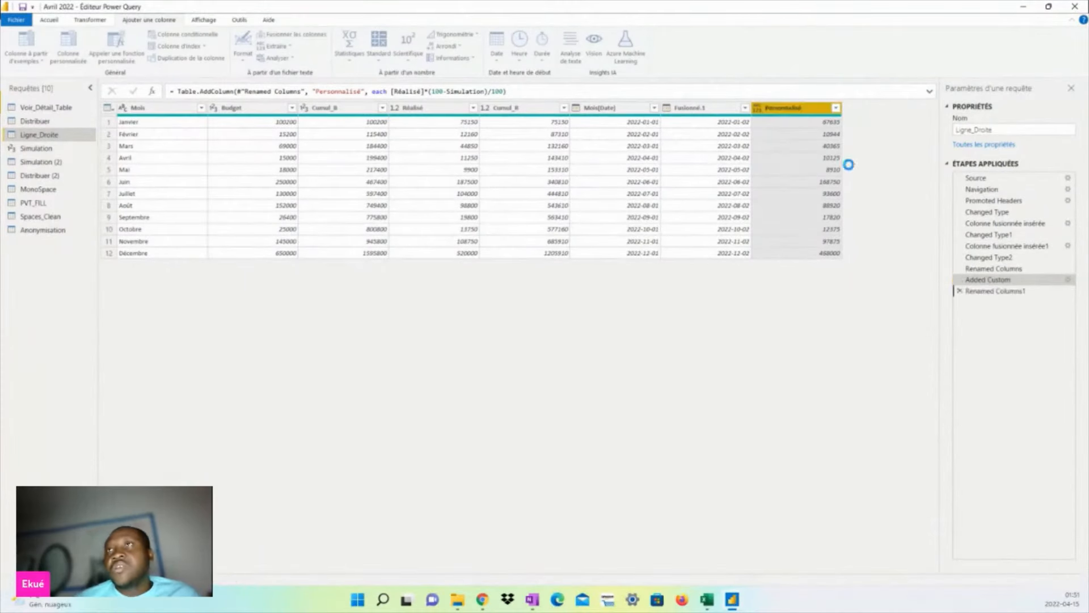
Switch to the Excel source workbook and compare the Réalisé_10 column on the Ligne_Droite sheet with the simulated column, including its first row's formula
left_click(707, 599)
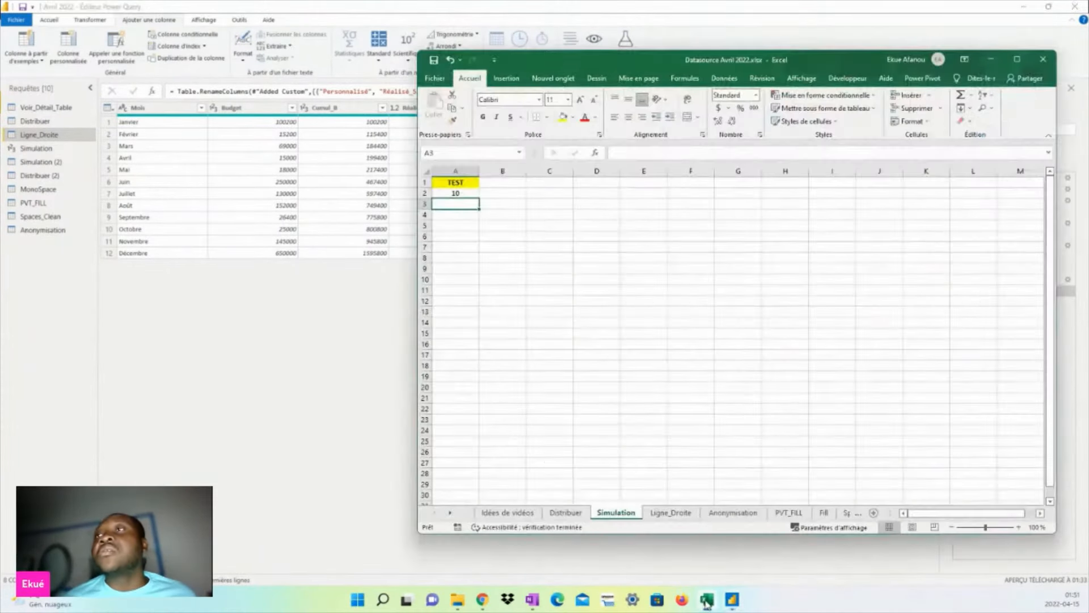
left_click(679, 516)
left_click_drag(842, 62, 741, 272)
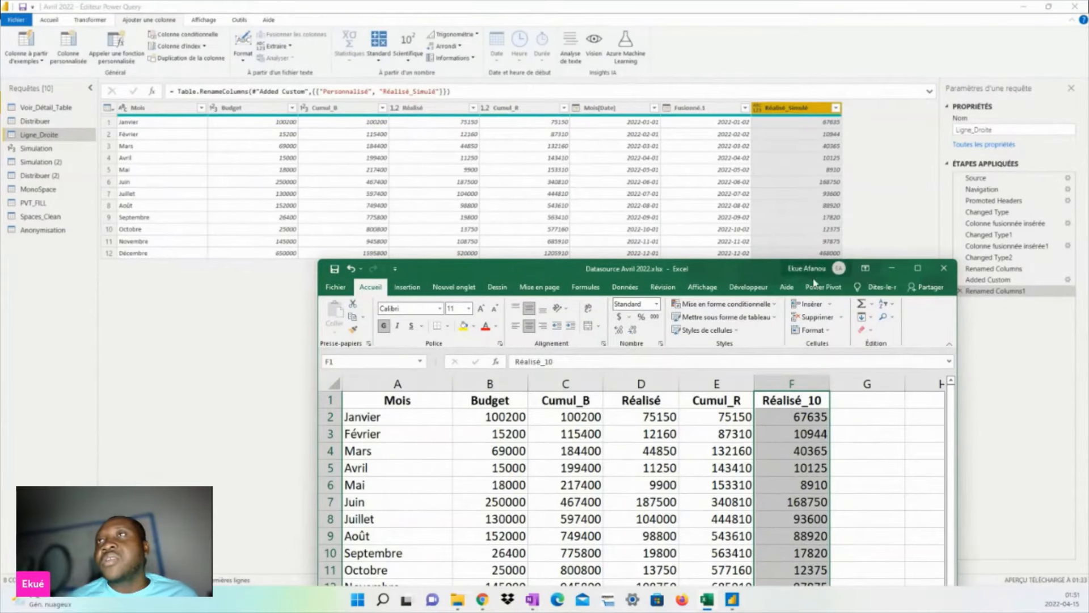
scroll(797, 519, "down", 4)
scroll(797, 519, "up", 4)
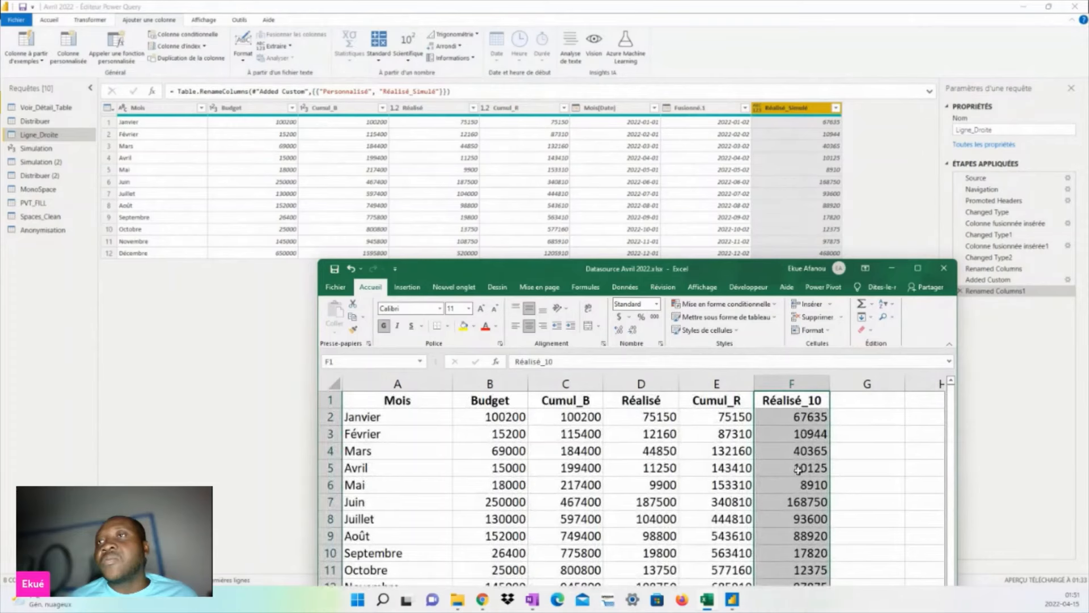
left_click(805, 415)
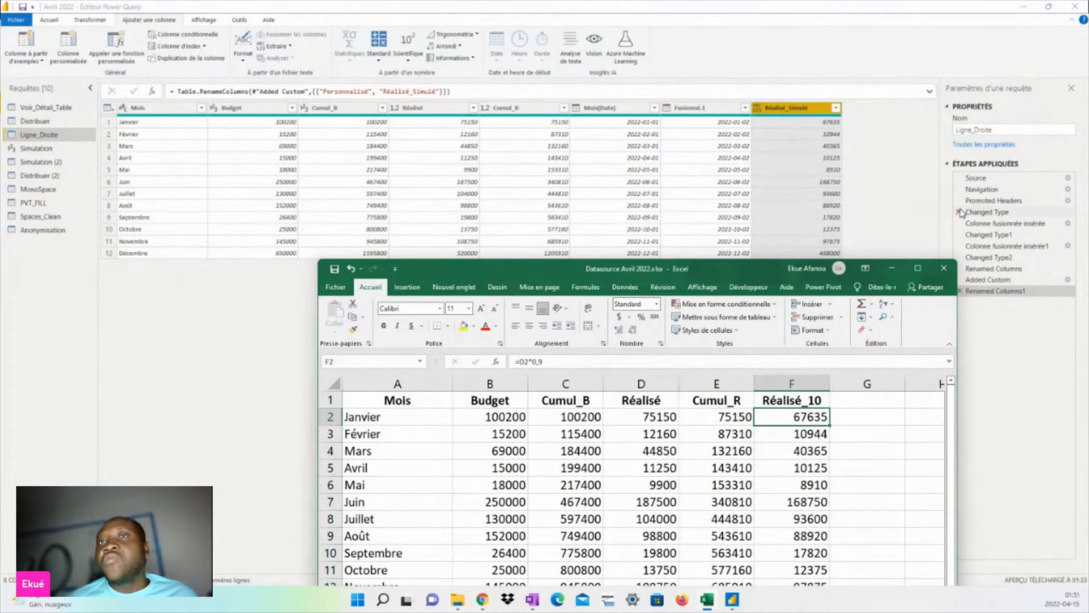
left_click(892, 268)
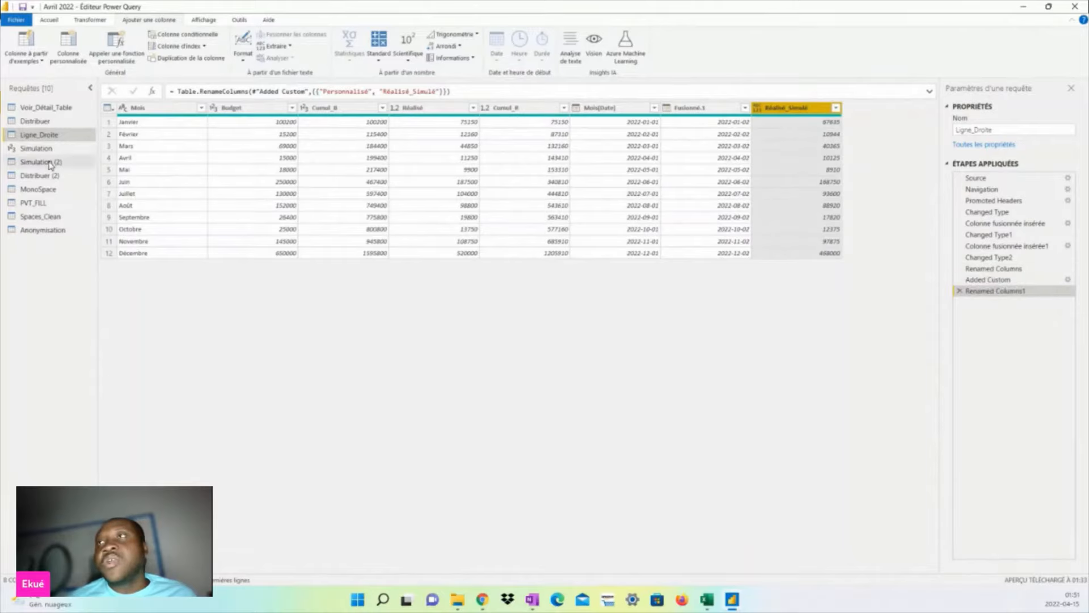
Check the value held by the Simulation query against the Ligne_Droite table
left_click(37, 148)
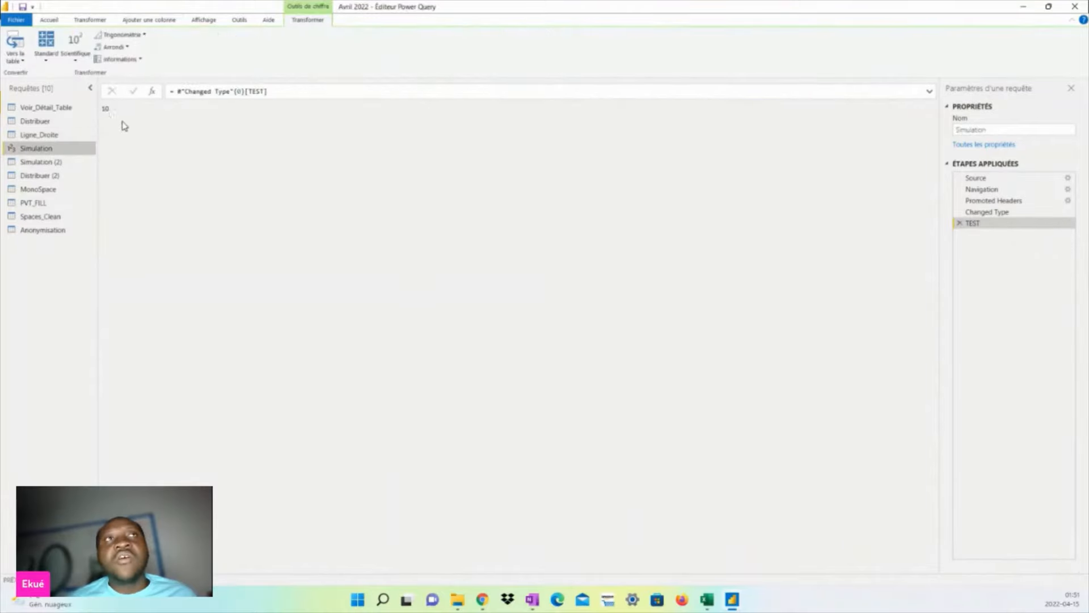
left_click(38, 134)
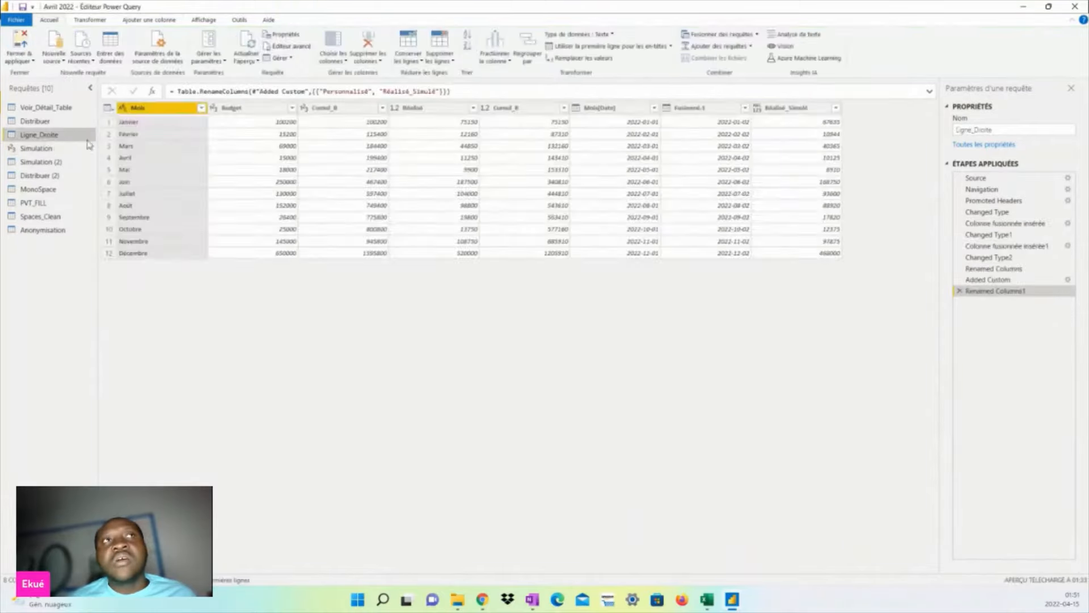
left_click(82, 149)
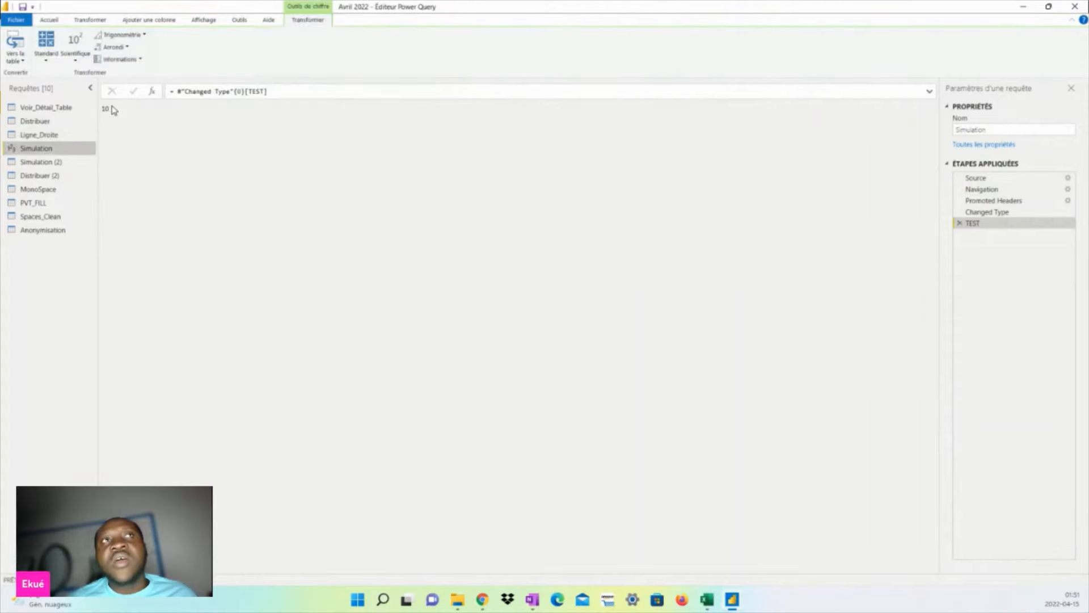
left_click(41, 135)
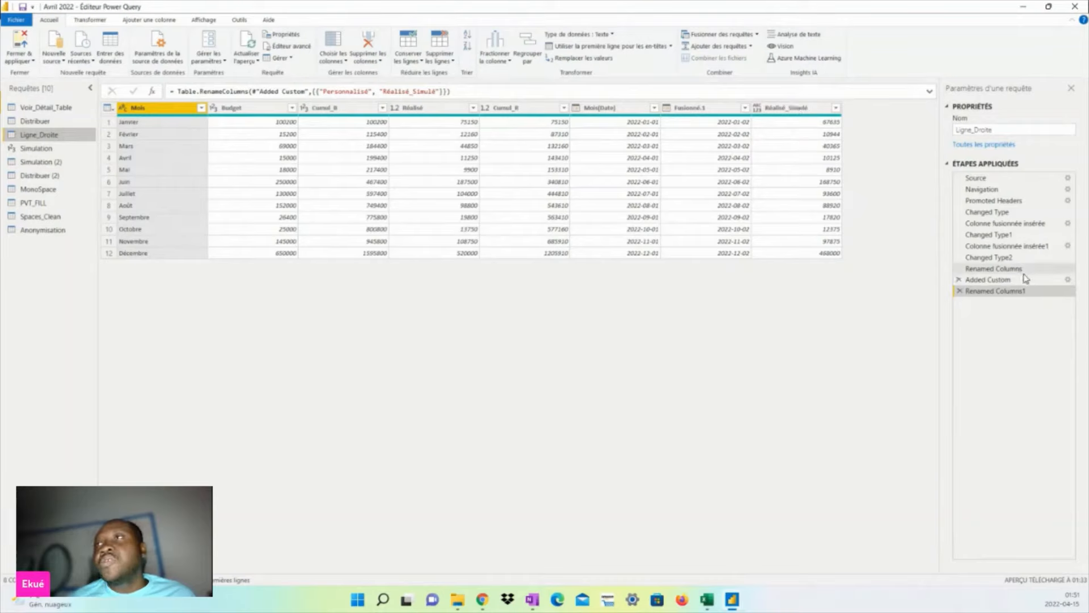
Review the formula of the Added Custom step in Ligne_Droite and close its settings without changes
left_click(1071, 280)
left_click(1070, 281)
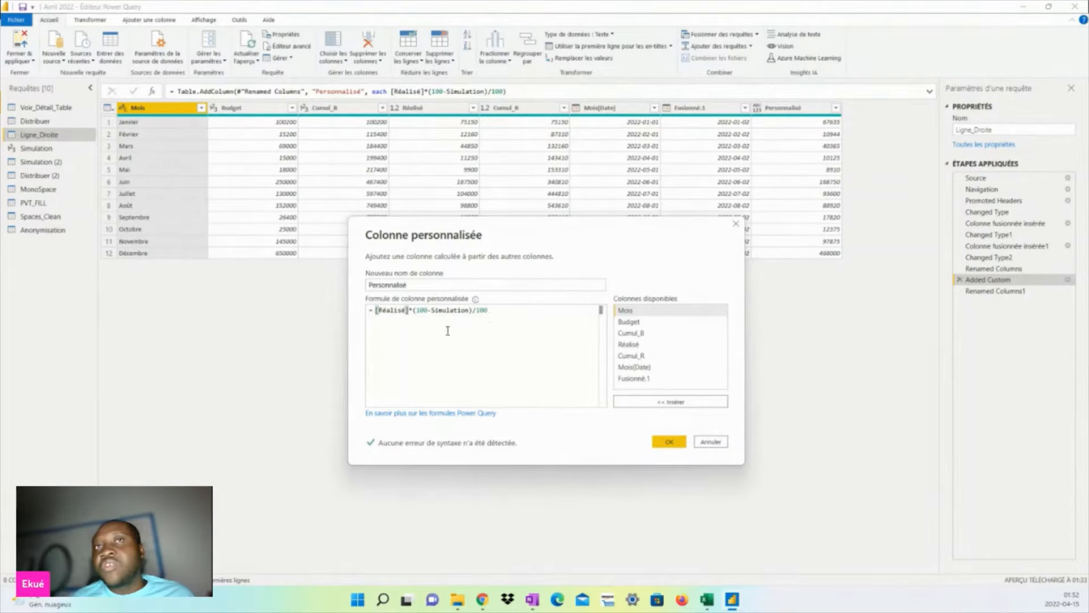
left_click(680, 445)
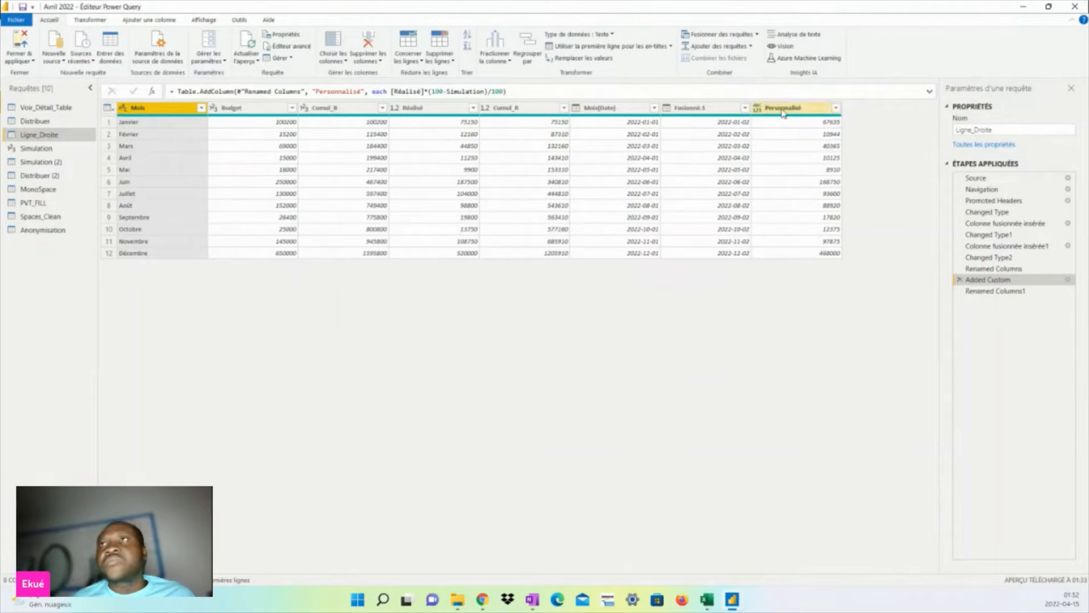
Return to the Renamed Columns1 step, close the query editor and apply the changes to the report
left_click(998, 291)
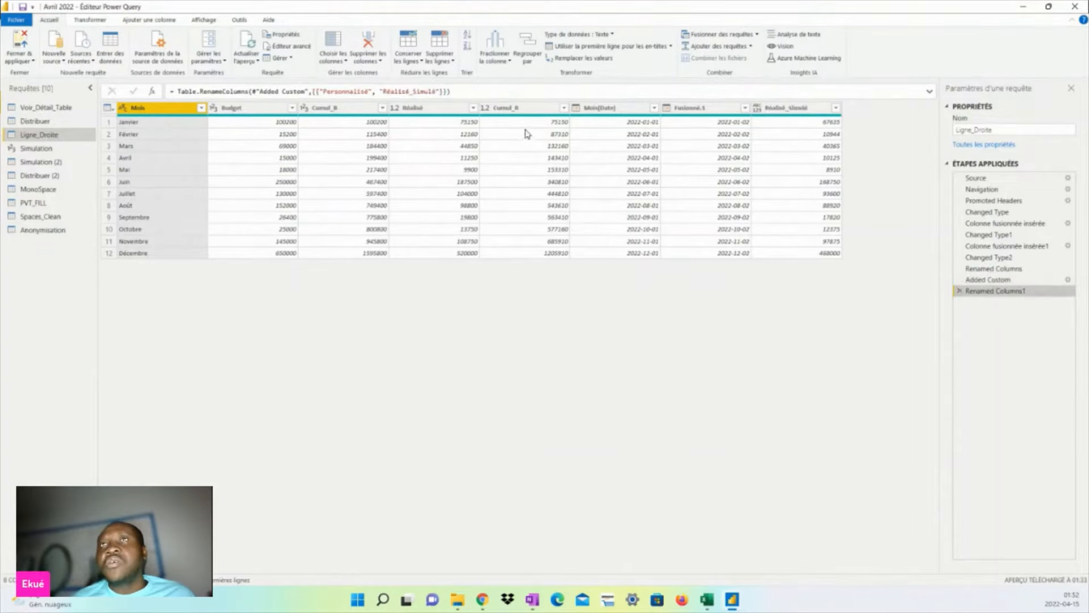
left_click(24, 61)
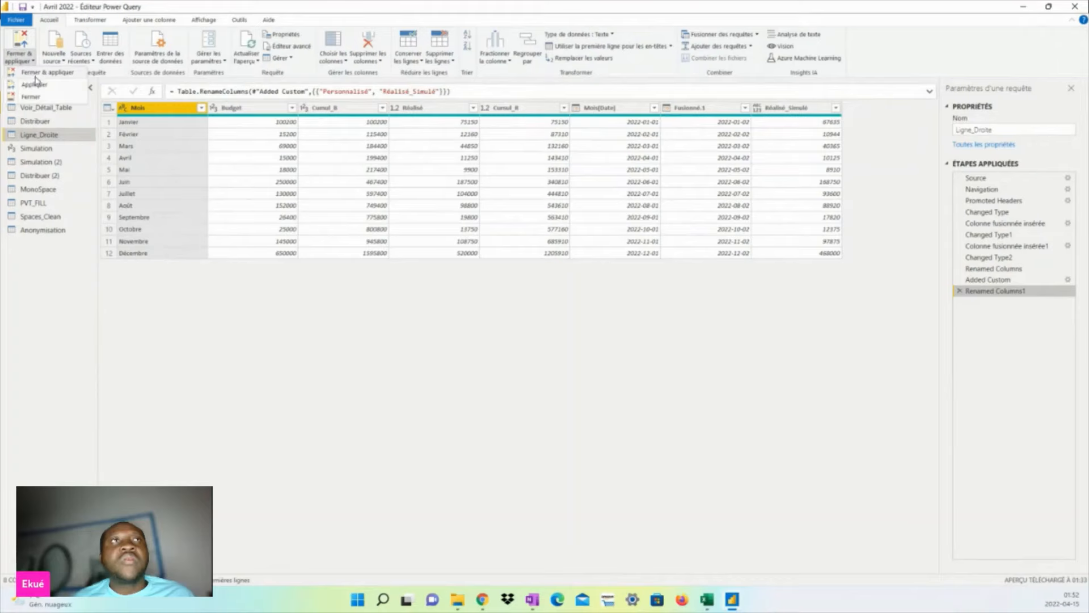
left_click(36, 76)
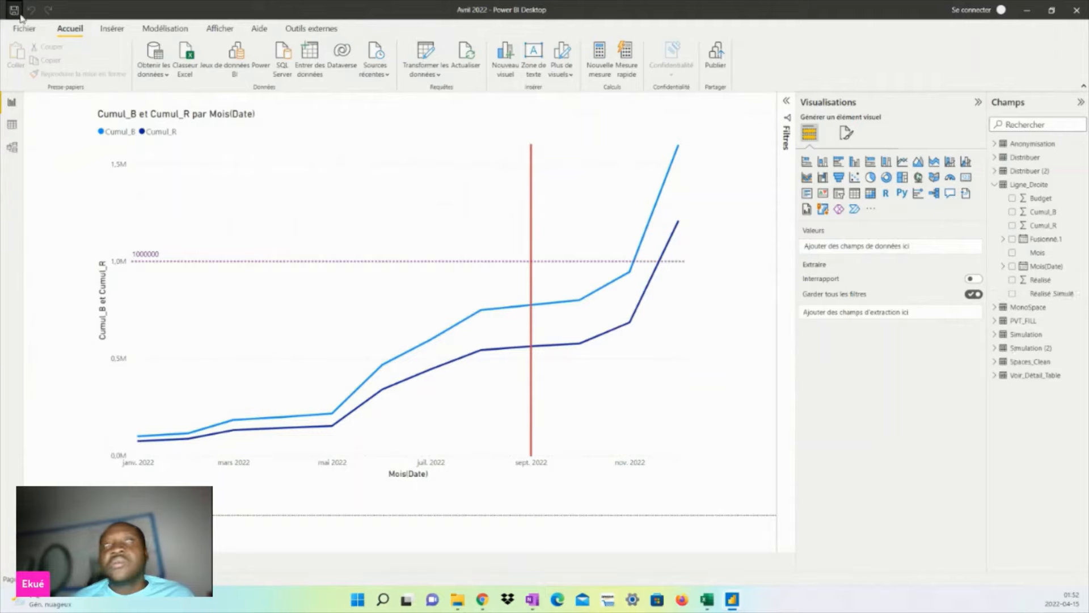
Try adding Réalisé_Simulé to the values of the line chart, and take it out again
left_click(632, 321)
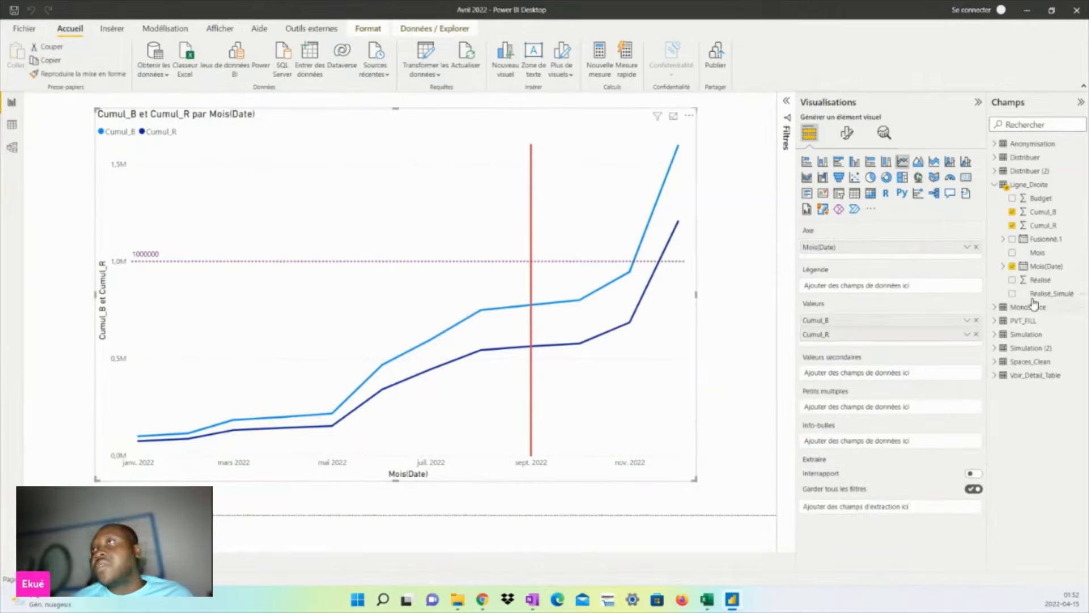
left_click_drag(1037, 295, 893, 342)
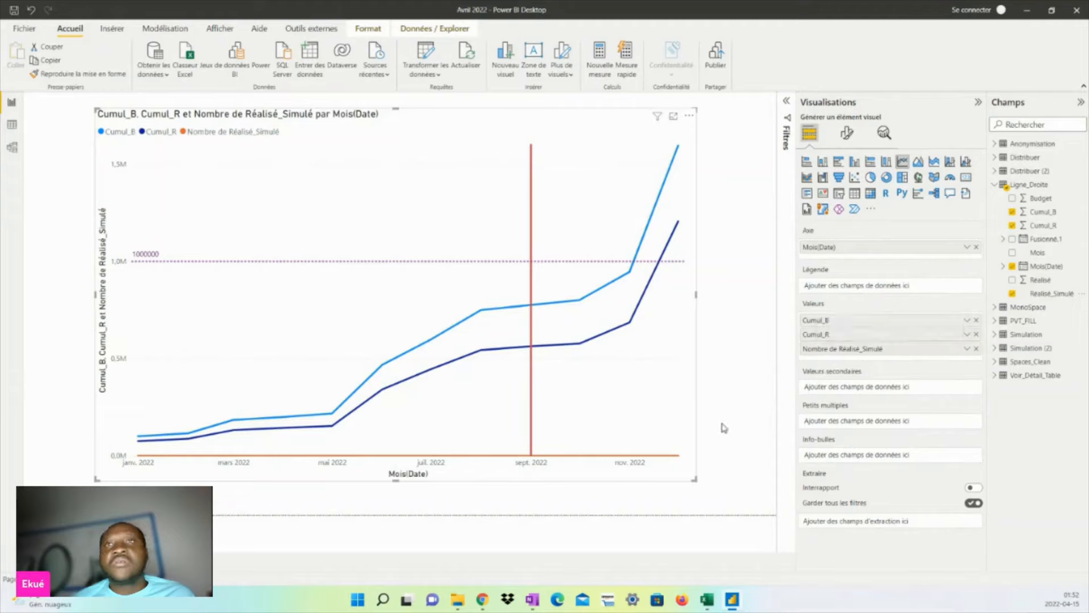
left_click(976, 349)
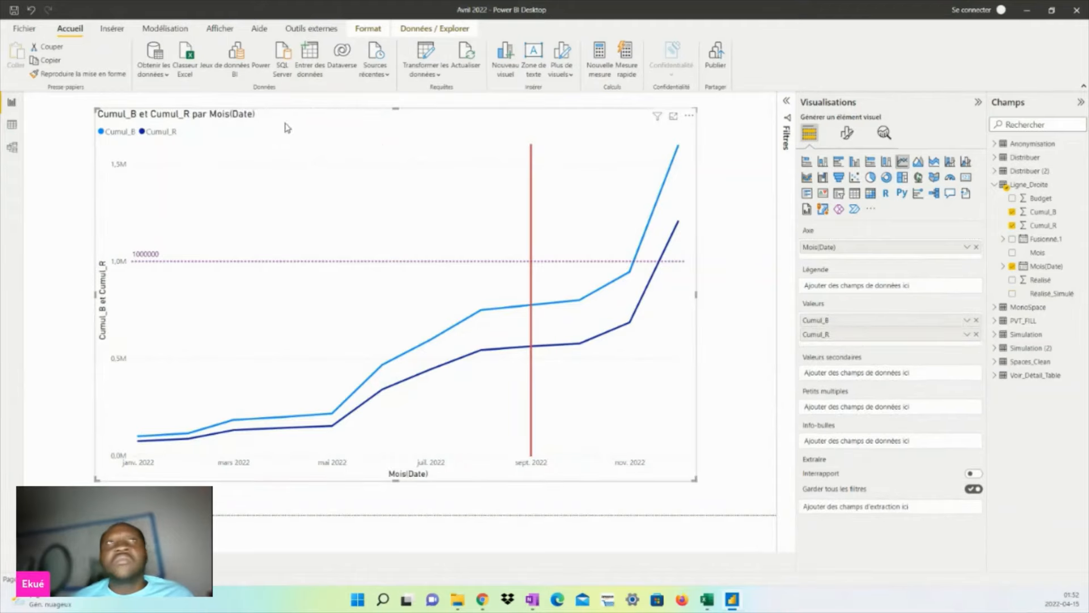
Set the data type of the Réalisé_Simulé column in the Ligne_Droite query to whole number and apply the changes to the report
left_click(373, 64)
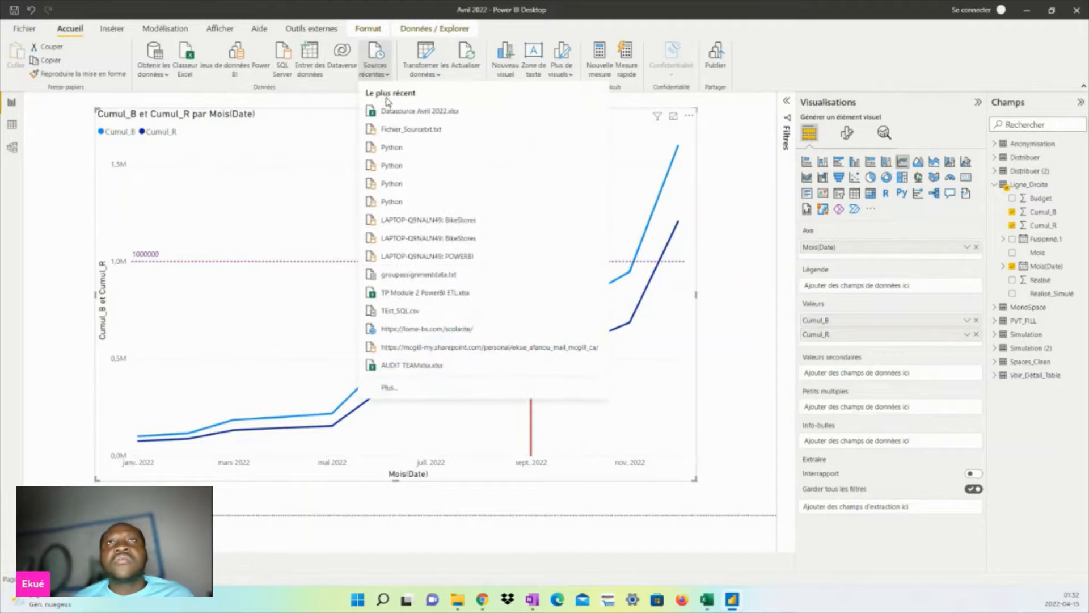
left_click(425, 55)
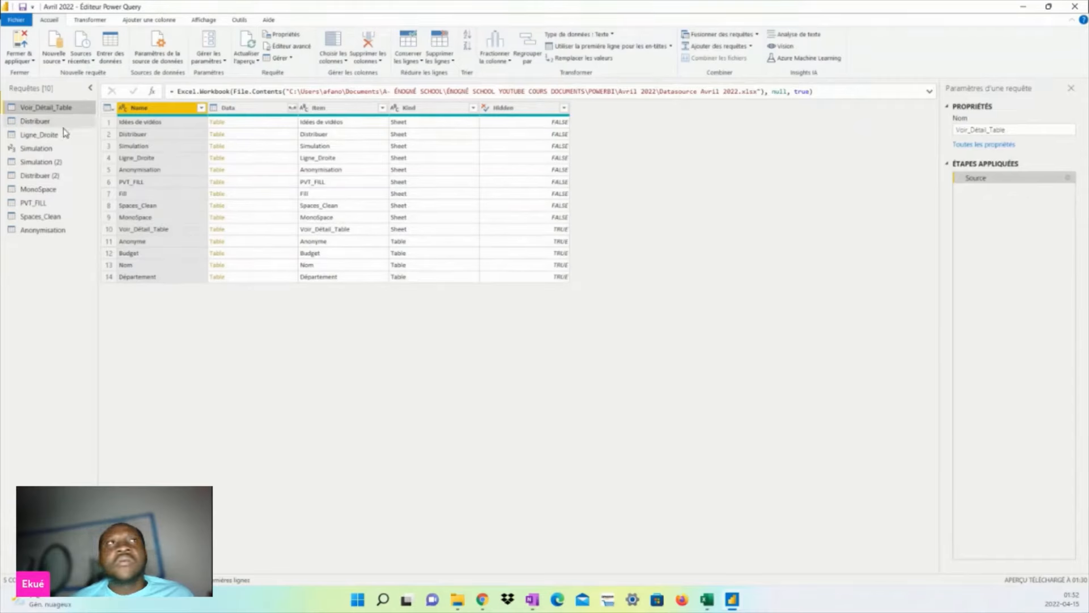
left_click(39, 135)
left_click(754, 109)
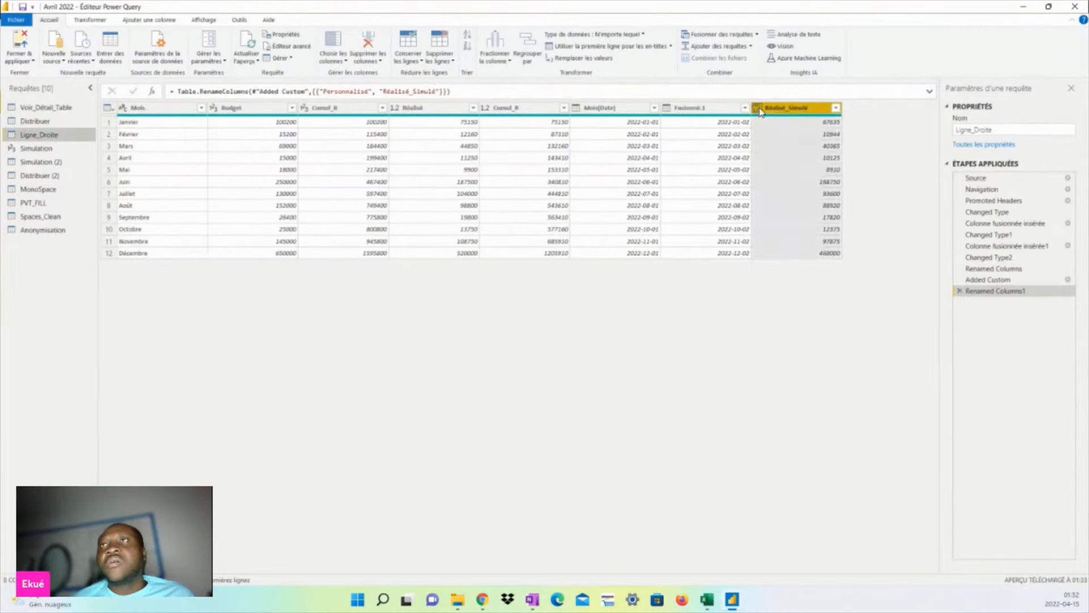
left_click(805, 145)
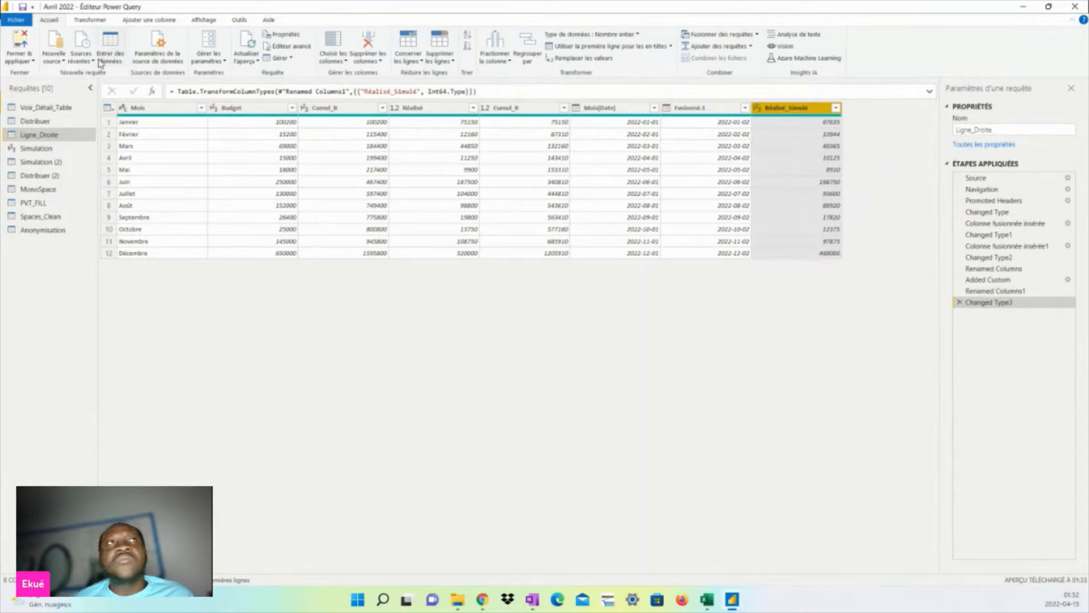
left_click(32, 62)
left_click(43, 74)
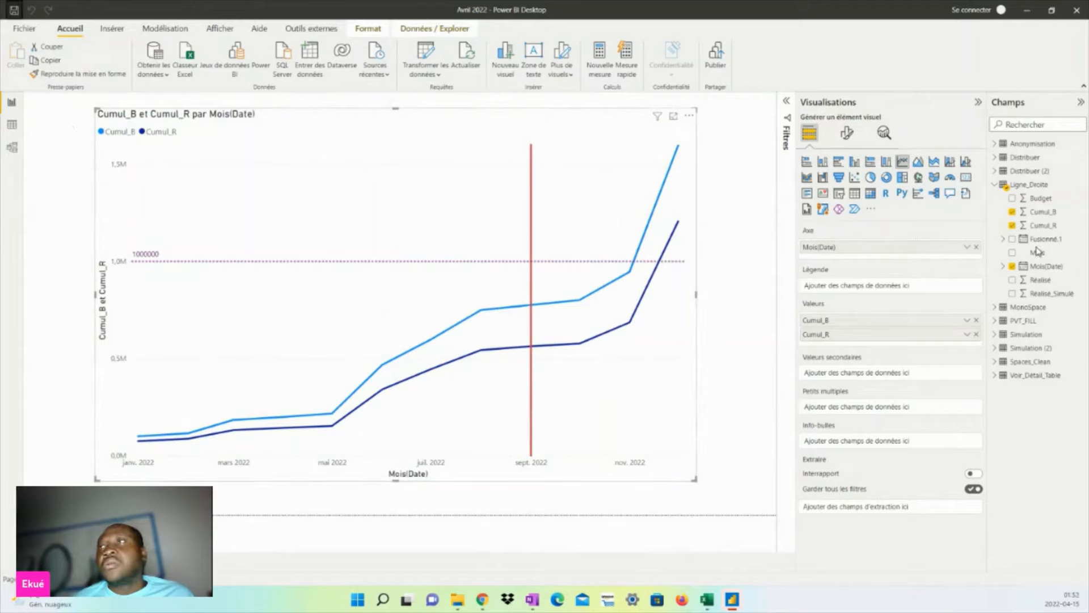
Try plotting Réalisé_Simulé as a third series in the line chart, and remove it again
left_click_drag(1050, 296, 891, 344)
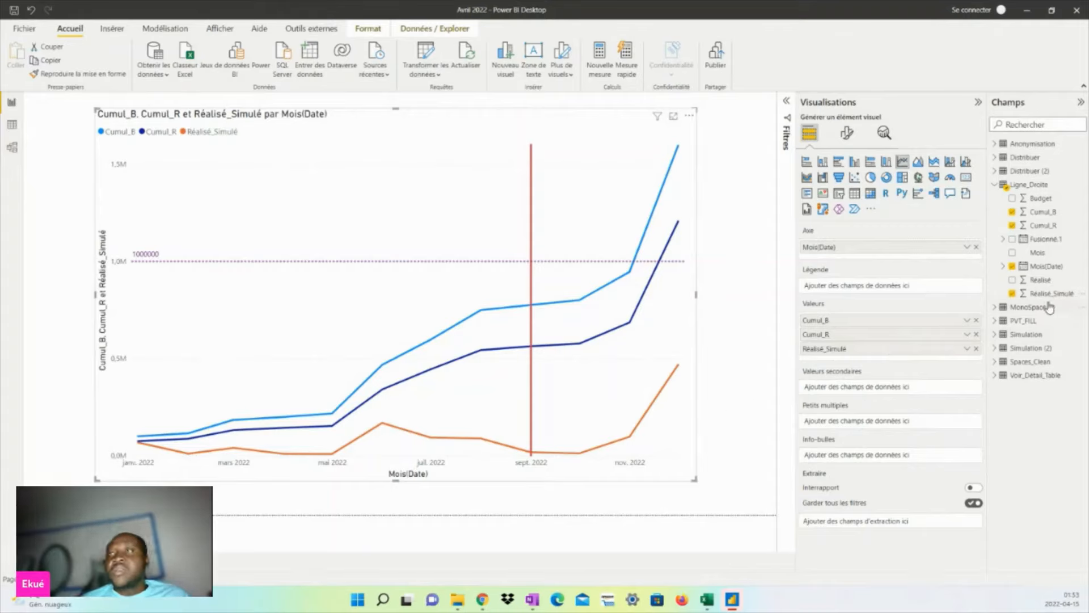
left_click(1013, 294)
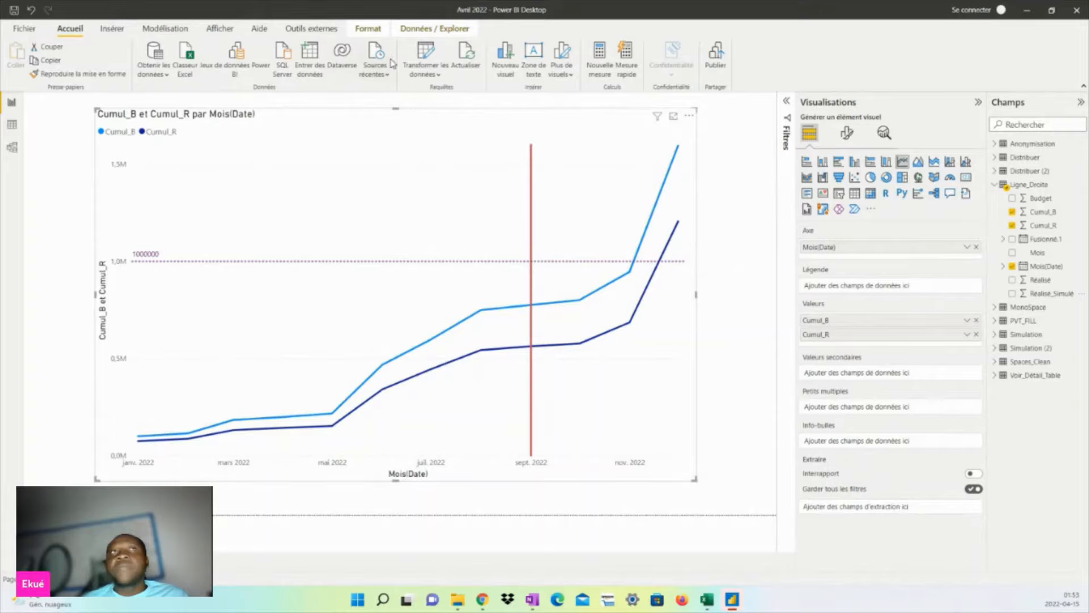
Edit the Added Custom step of the Ligne_Droite query so its formula is [Cumul_R]*(100-Simulation)/100
left_click(427, 54)
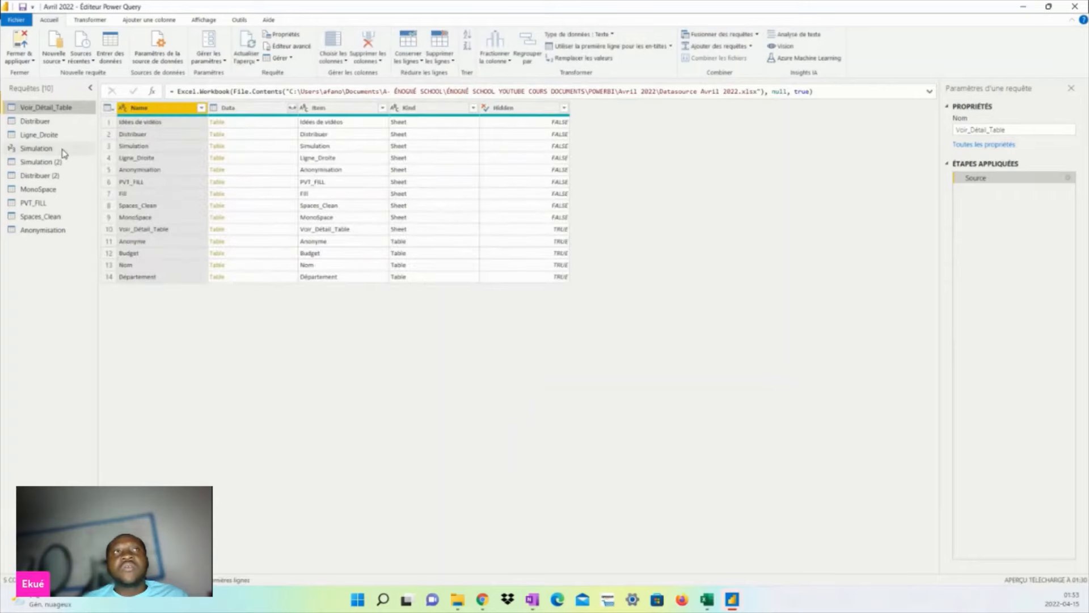
left_click(53, 135)
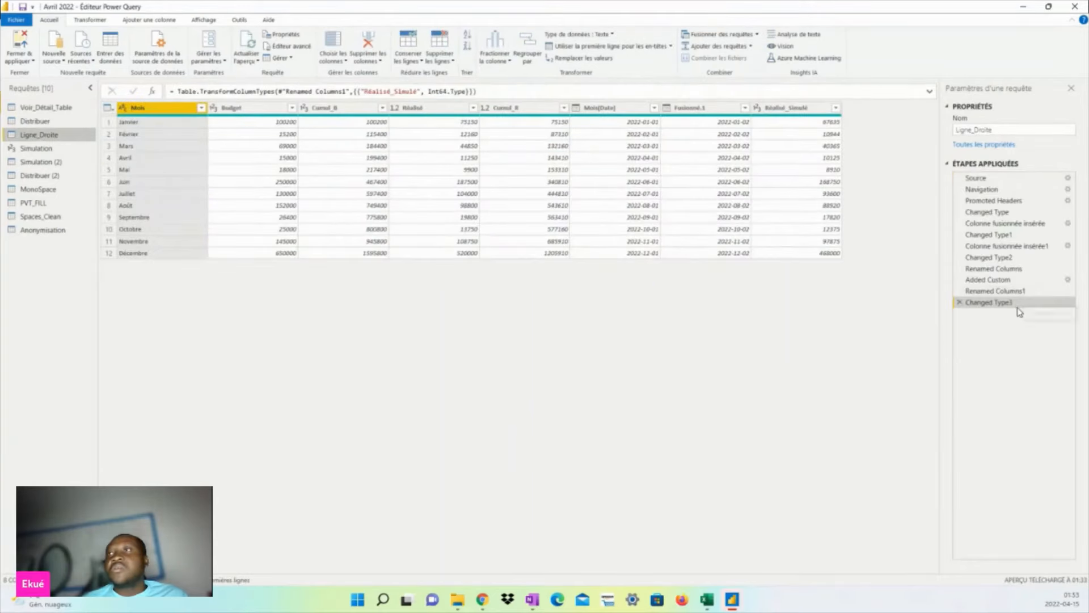
left_click(1017, 280)
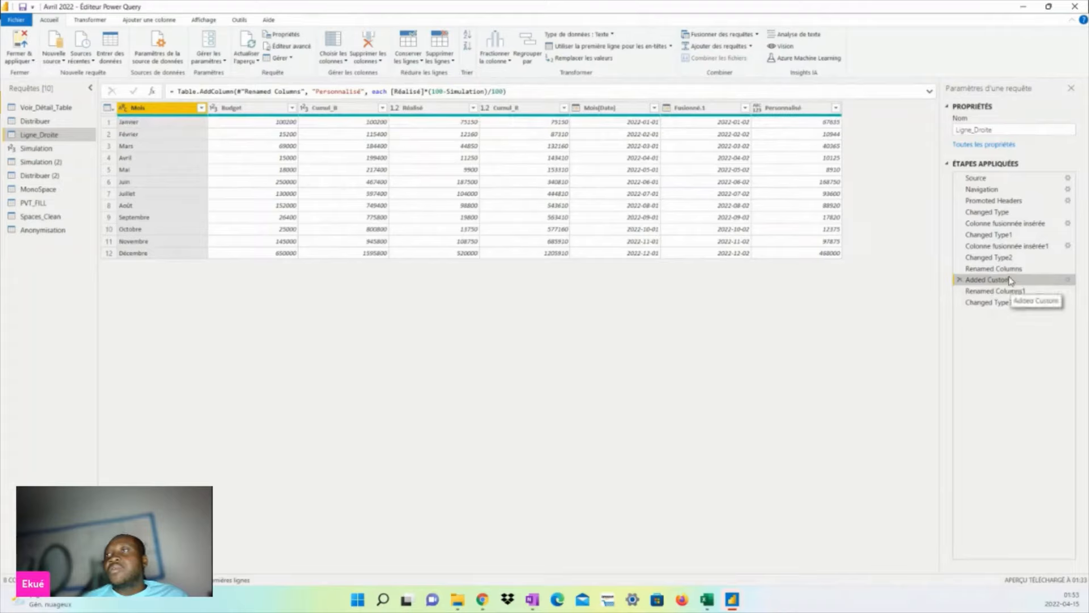
left_click(1067, 280)
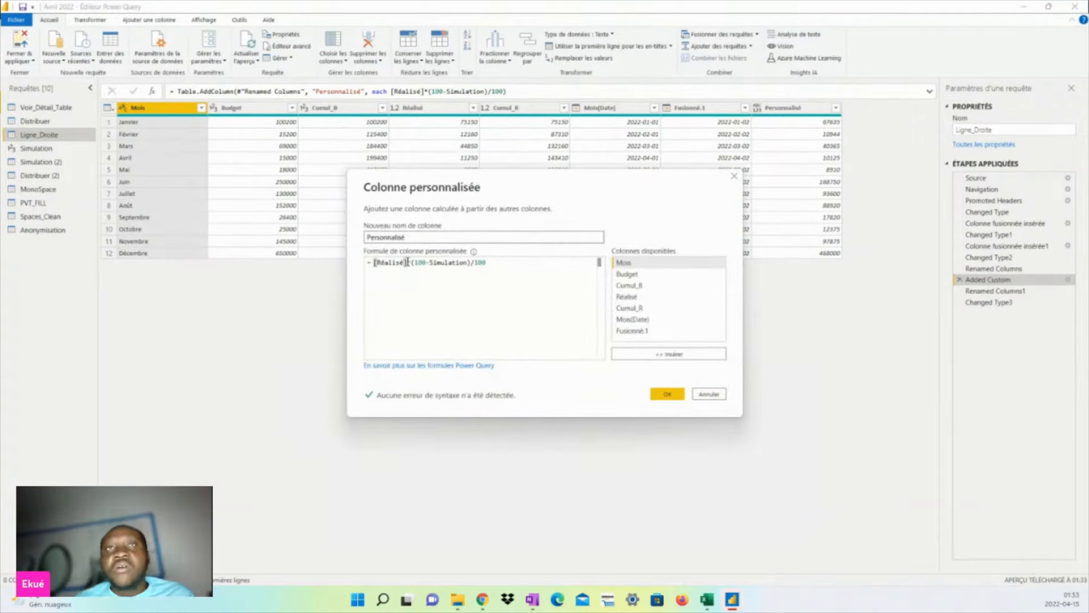
left_click_drag(407, 262, 375, 262)
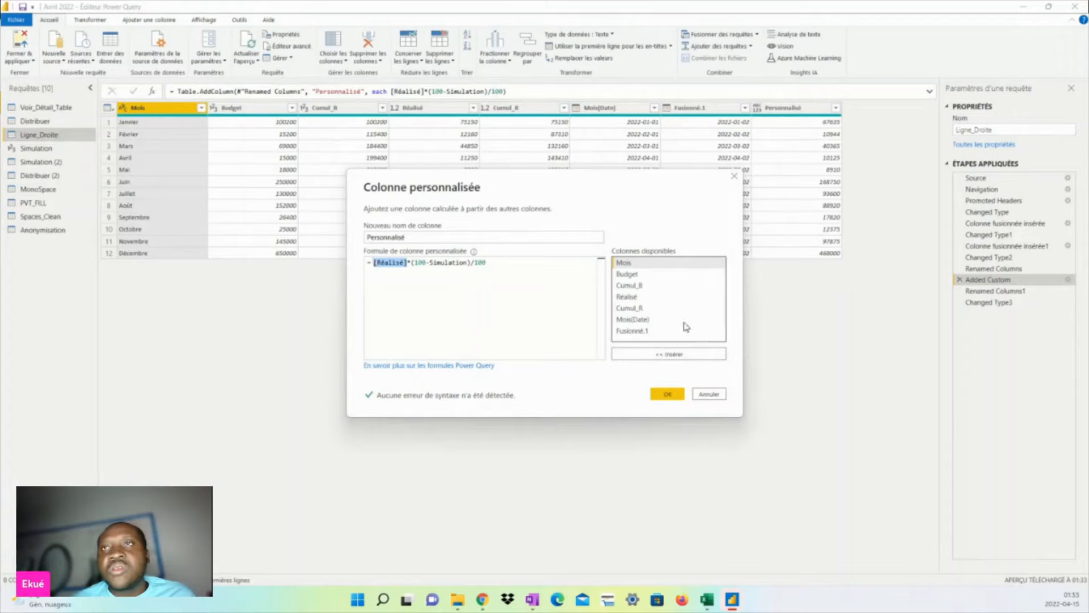
double_click(647, 309)
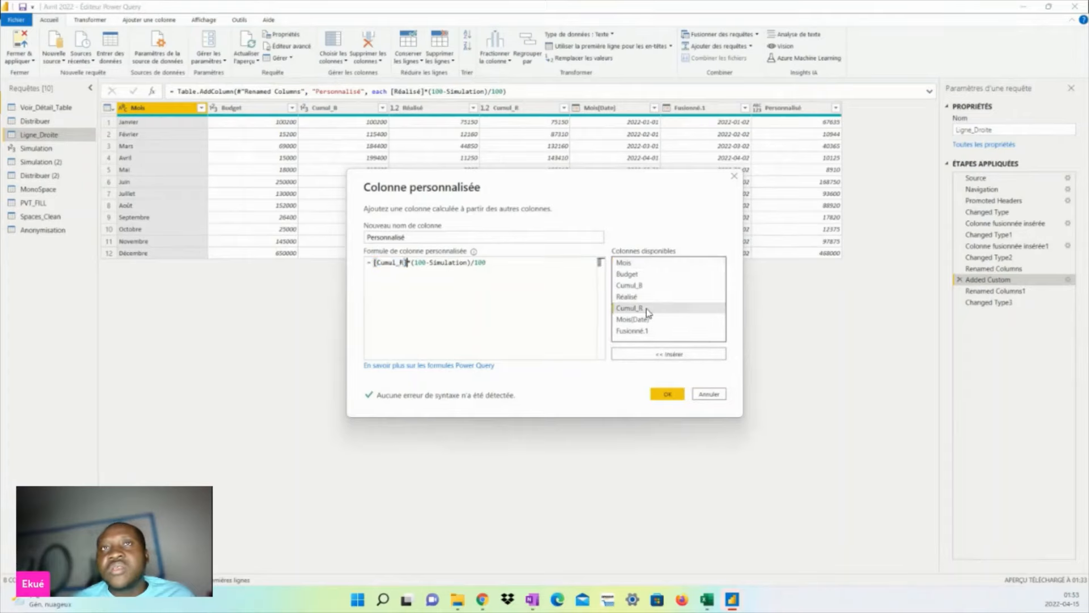
left_click(668, 395)
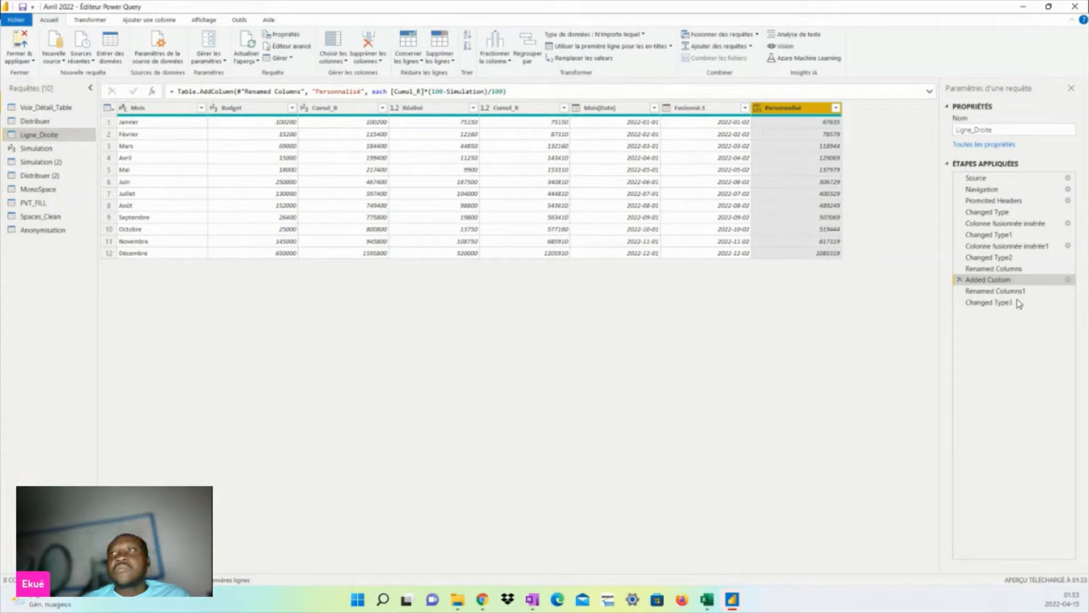
Go back to the final Changed Type3 step, close the query editor and apply the changes to the report
left_click(998, 291)
left_click(1010, 303)
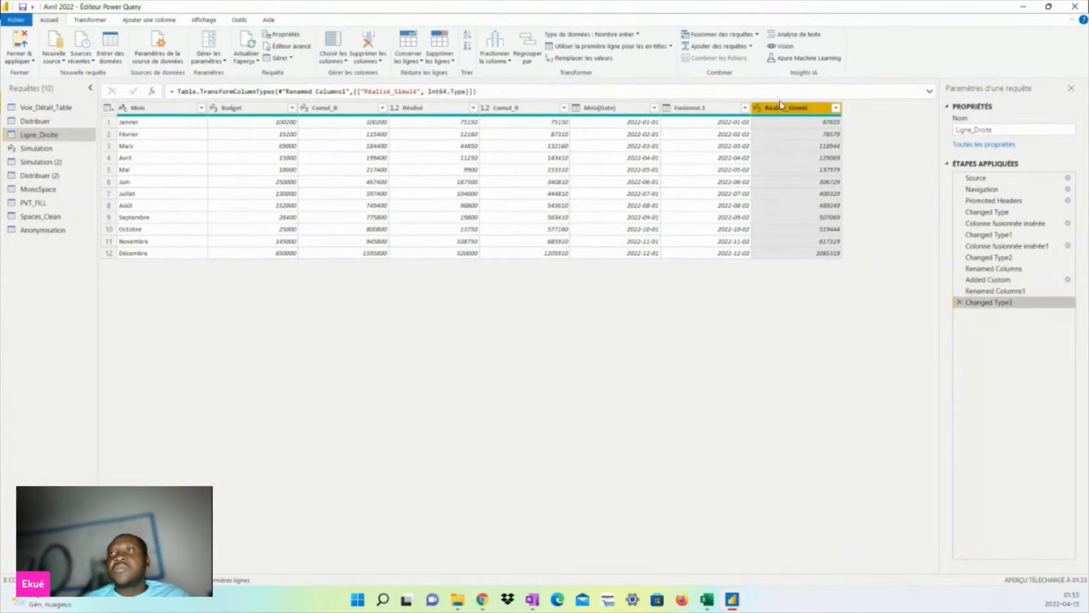
left_click(29, 61)
left_click(34, 85)
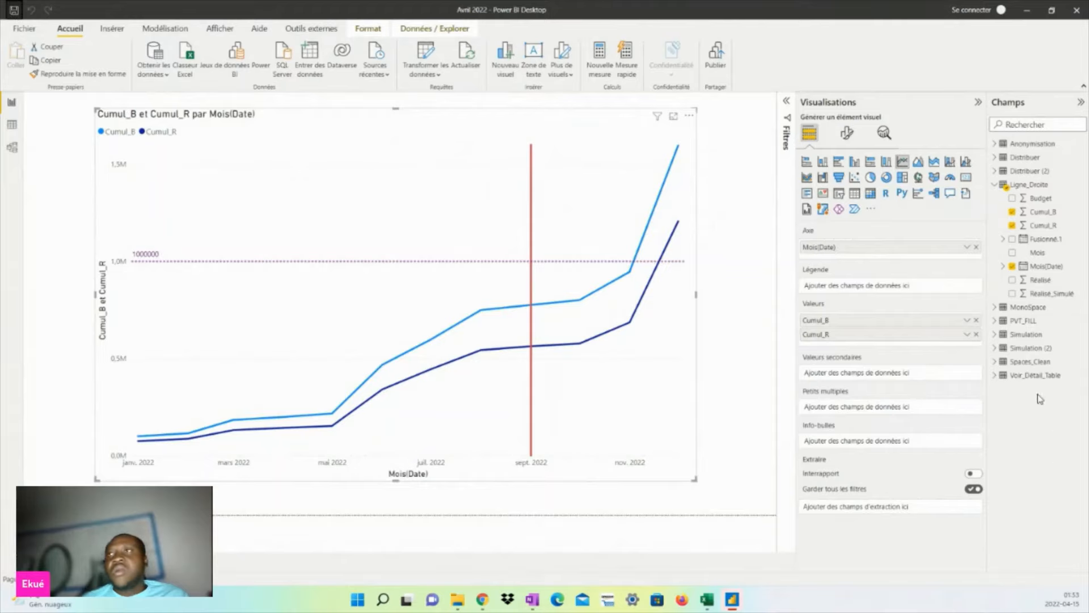
Add Réalisé_Simulé to the line chart's values and inspect the December 2022 data point
left_click_drag(1045, 293, 874, 348)
left_click(742, 427)
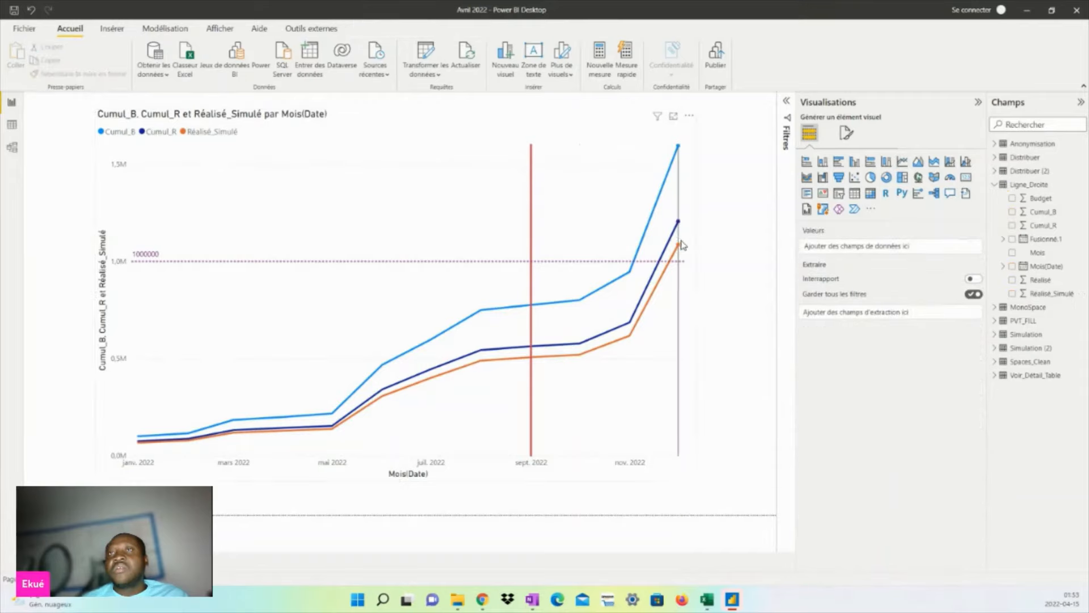
mouse_move(679, 311)
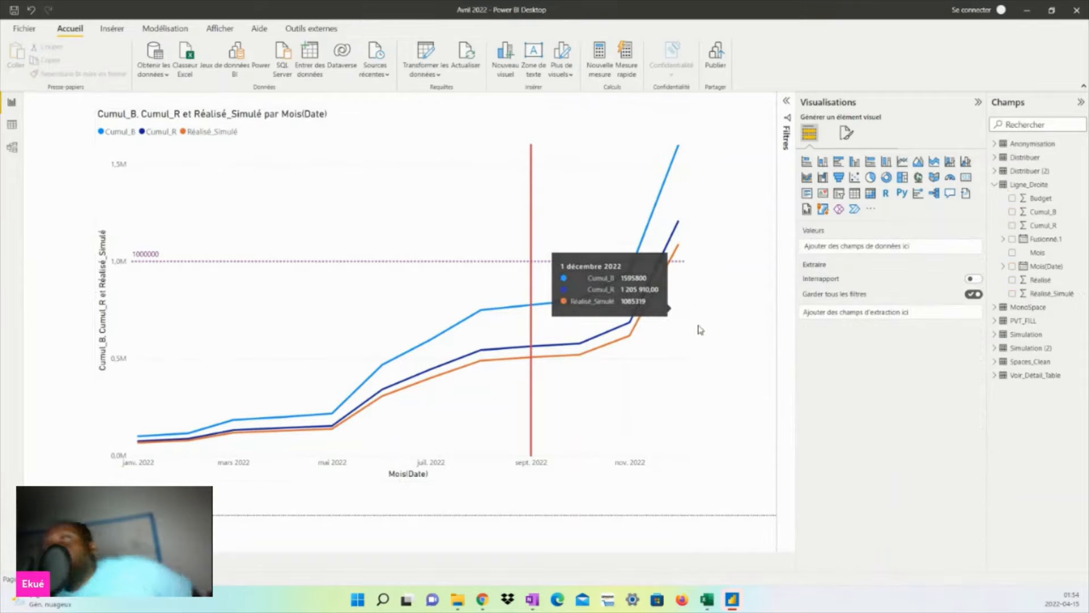
Customize the Réalisé_Simulé series of the line chart with the dotted line style (Pointillés)
left_click(658, 350)
left_click(847, 133)
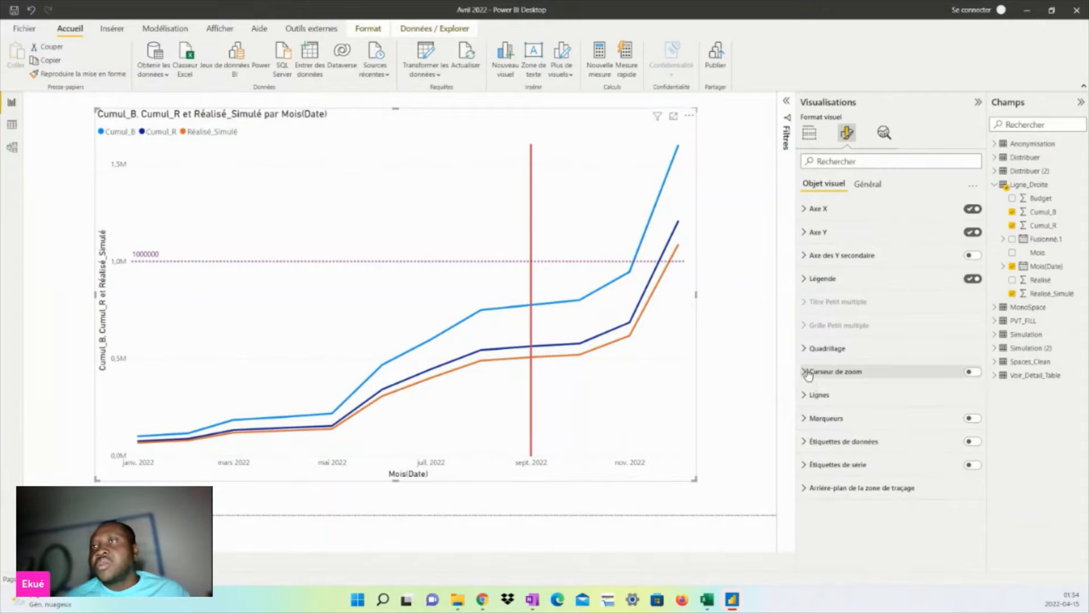
left_click(807, 395)
scroll(876, 437, "down", 2)
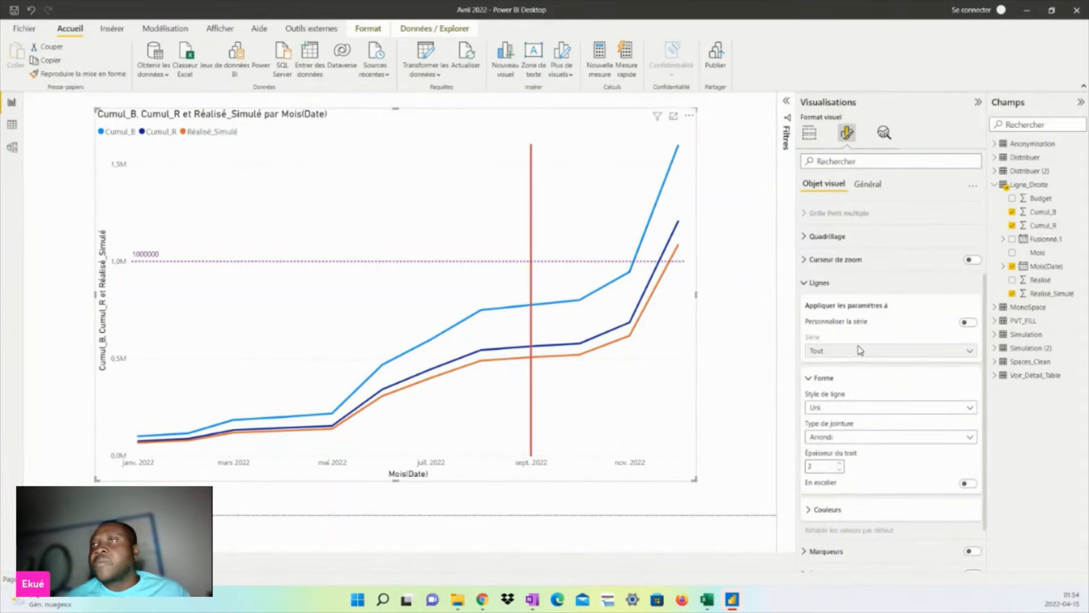
left_click(968, 322)
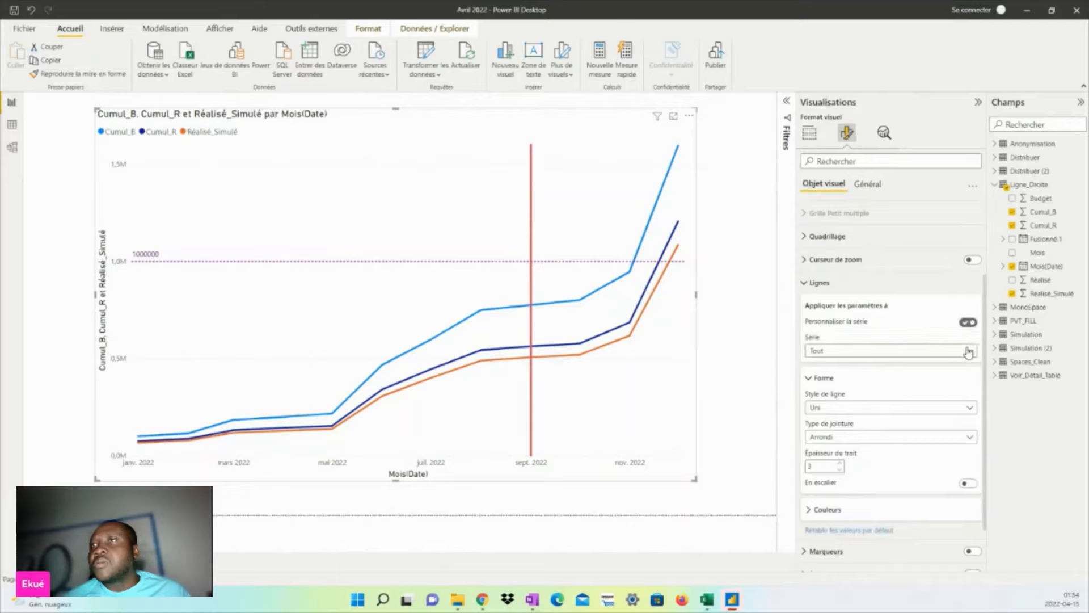
left_click(968, 352)
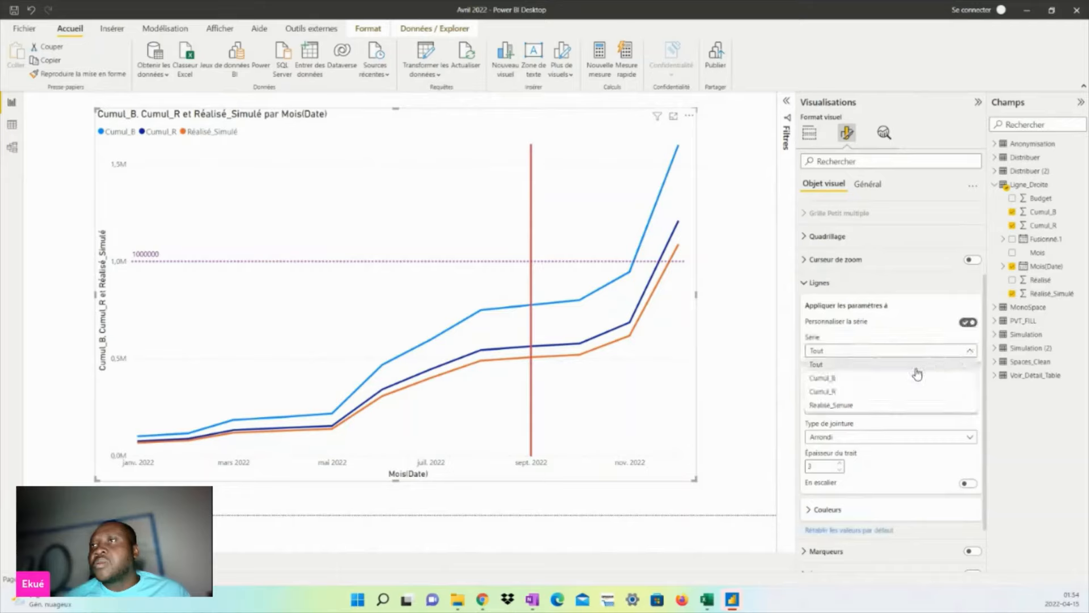
left_click(880, 407)
scroll(902, 414, "down", 1)
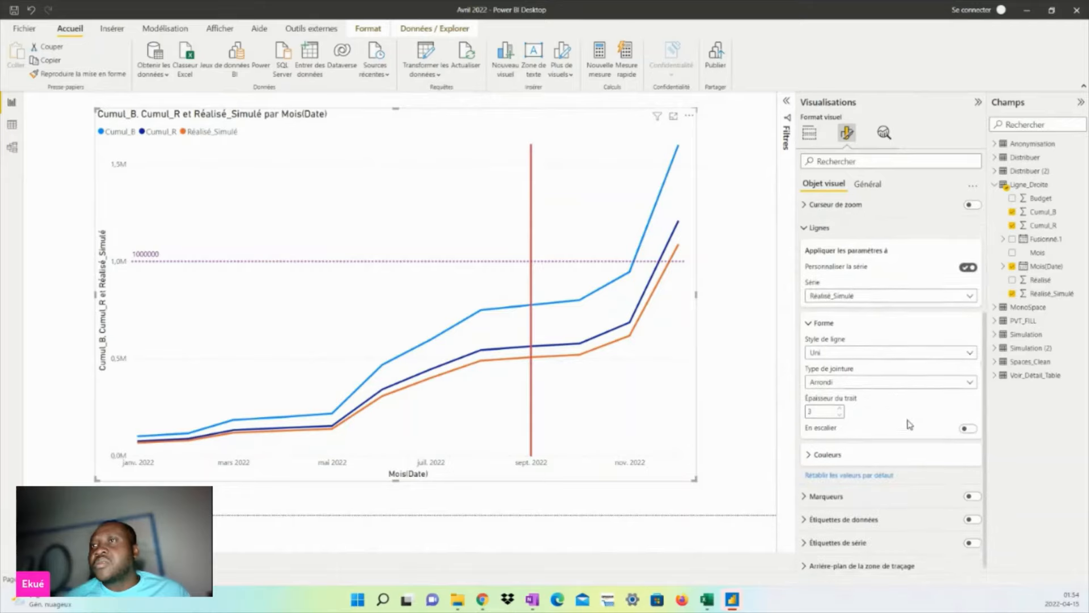
left_click(864, 355)
left_click(863, 394)
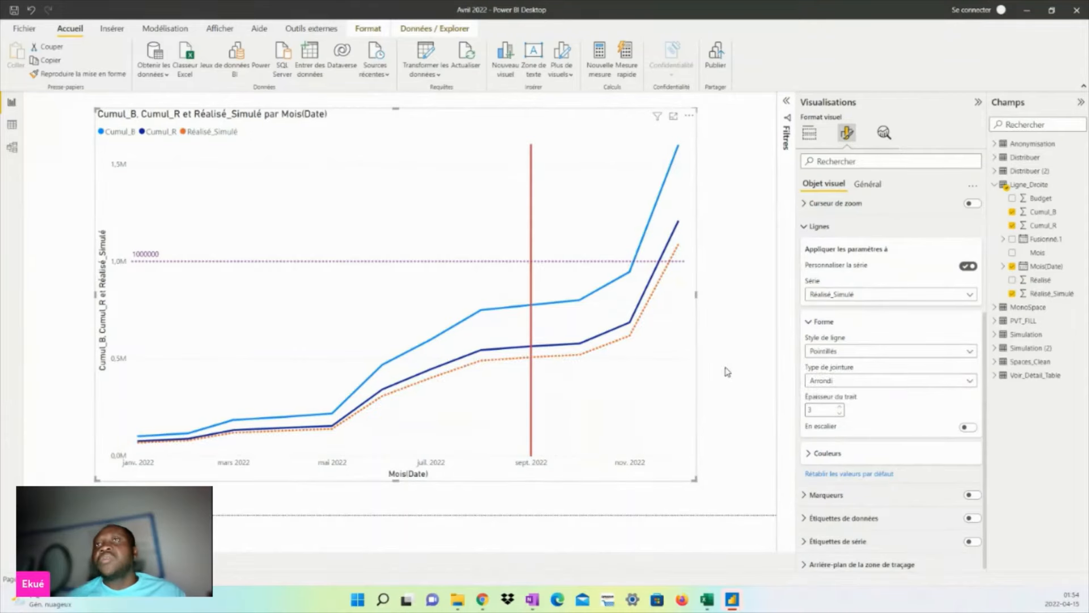
left_click(778, 317)
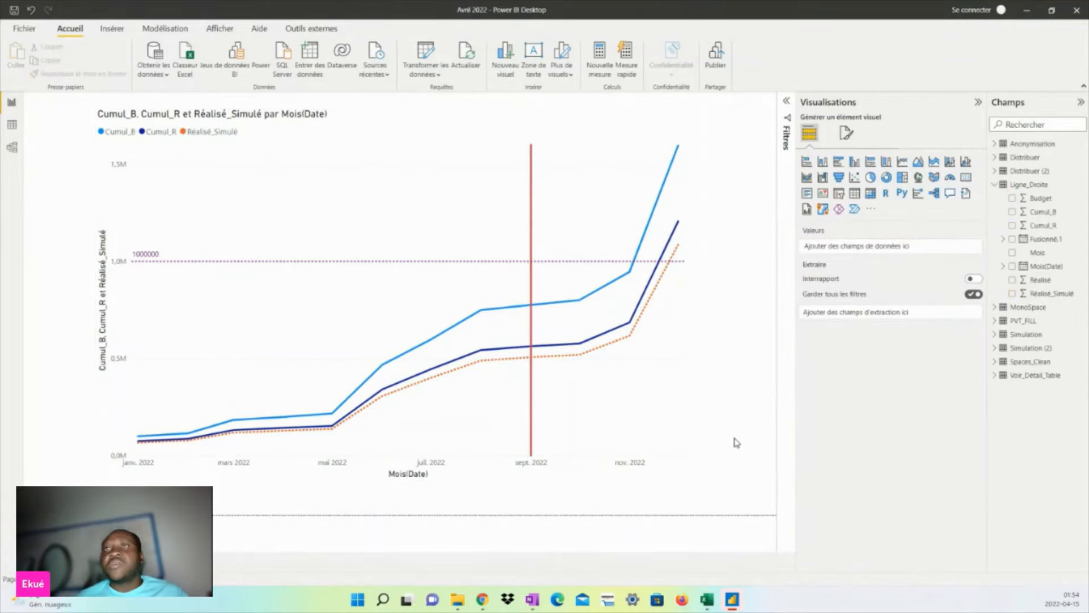
Enlarge the line chart on the report page
left_click(691, 418)
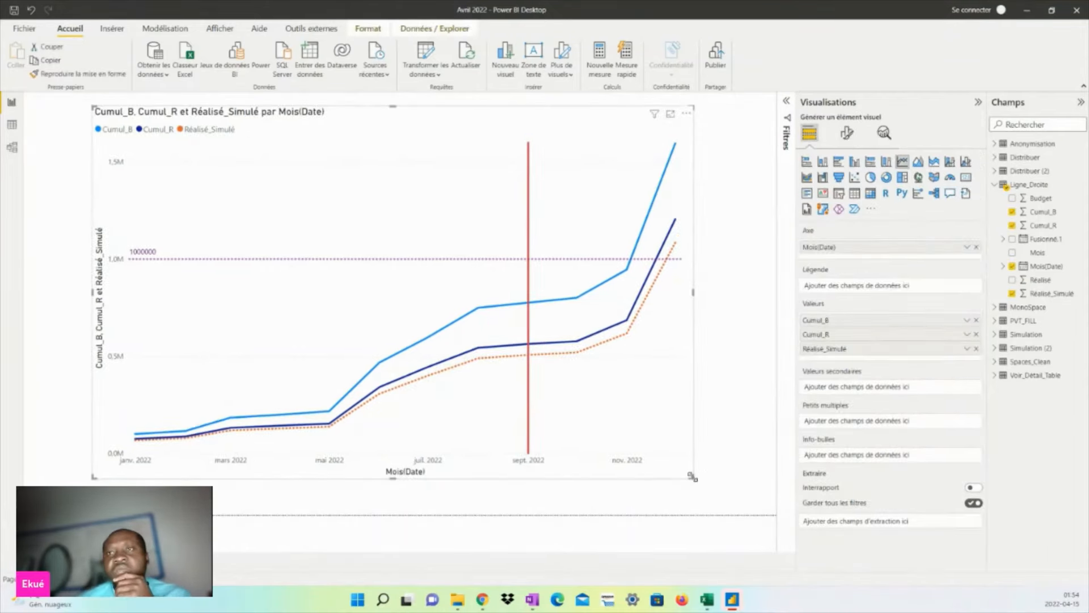
left_click_drag(691, 476, 741, 490)
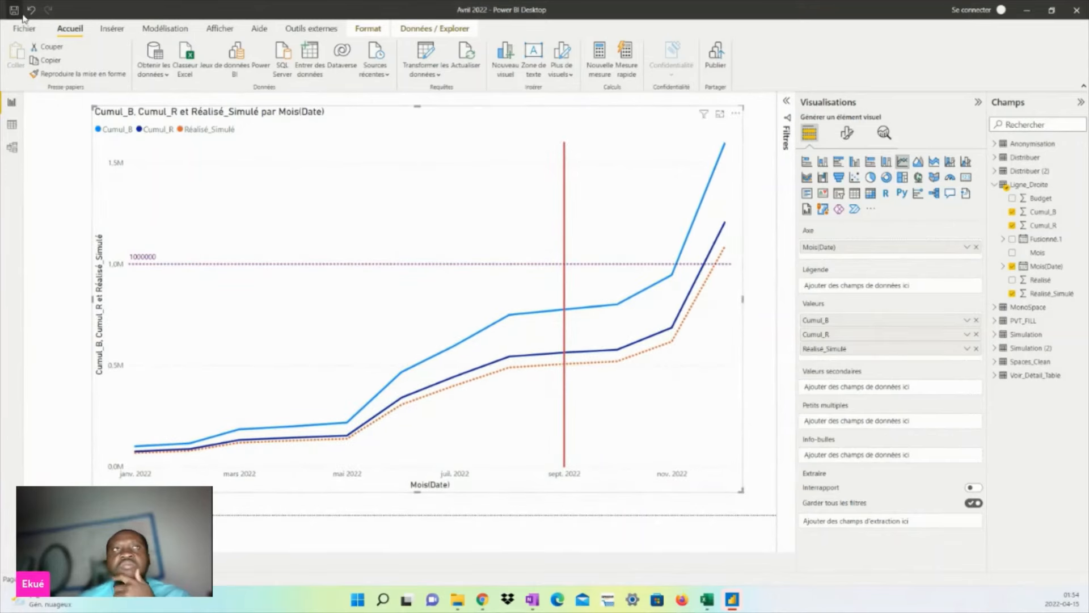
Switch to the Datasource Avril 2022.xlsx workbook in Excel, show its Simulation sheet and fit the window small beside the chart
left_click(706, 599)
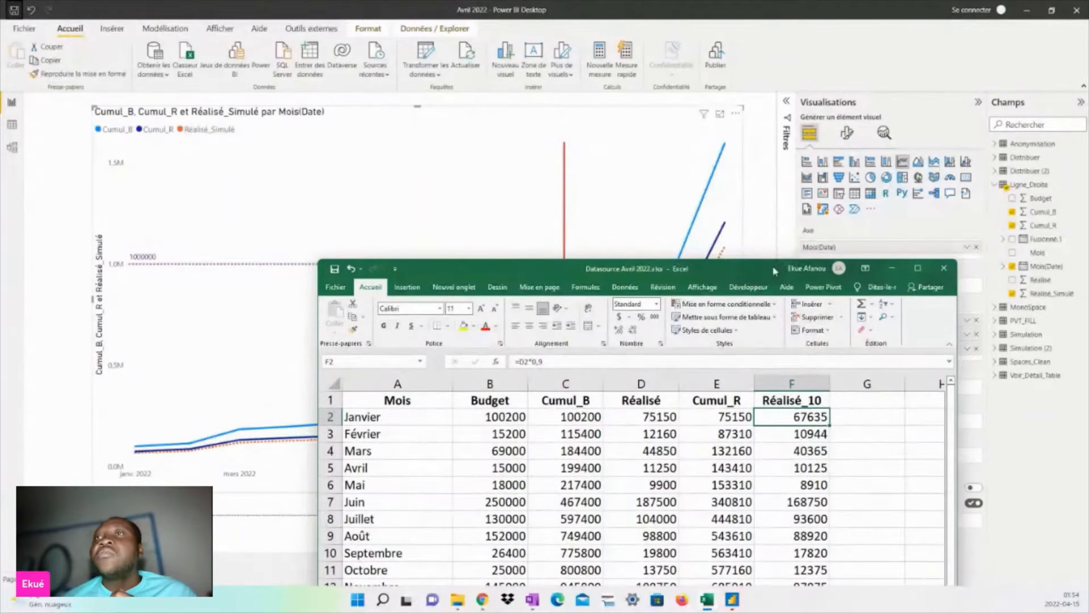
left_click_drag(777, 269, 867, 69)
left_click(605, 510)
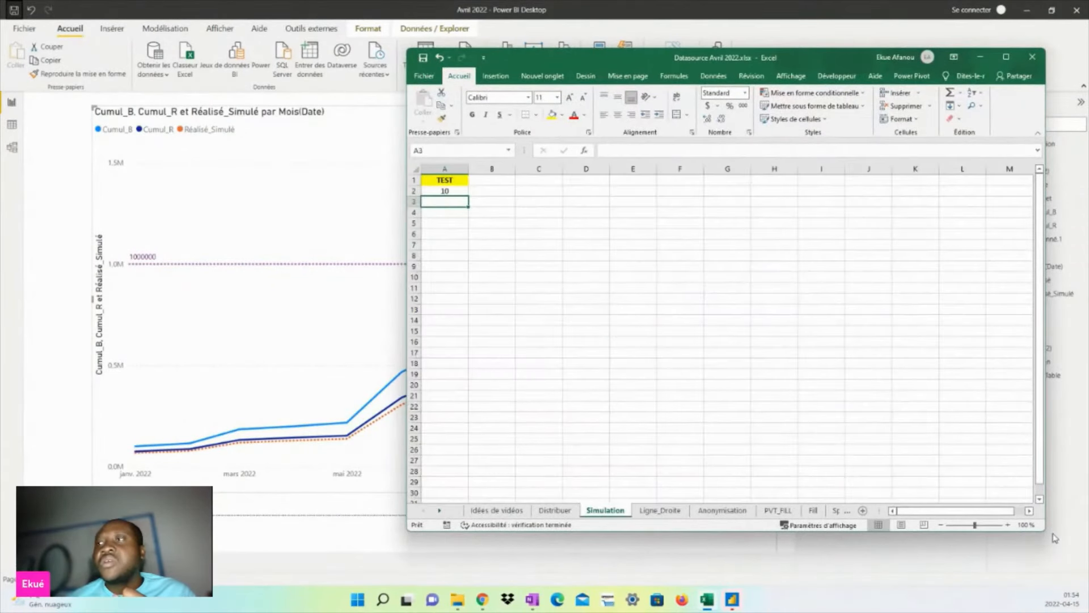
left_click_drag(1046, 532, 685, 310)
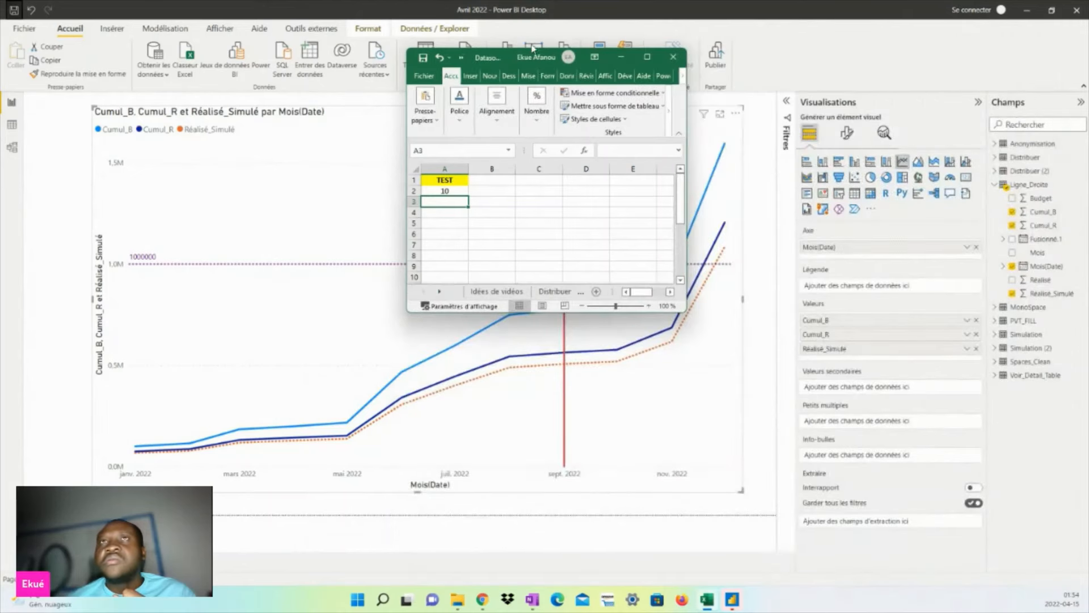
left_click_drag(506, 59, 901, 382)
Set the TEST value in cell A2 of the Simulation sheet to 20 and save the workbook
left_click(844, 508)
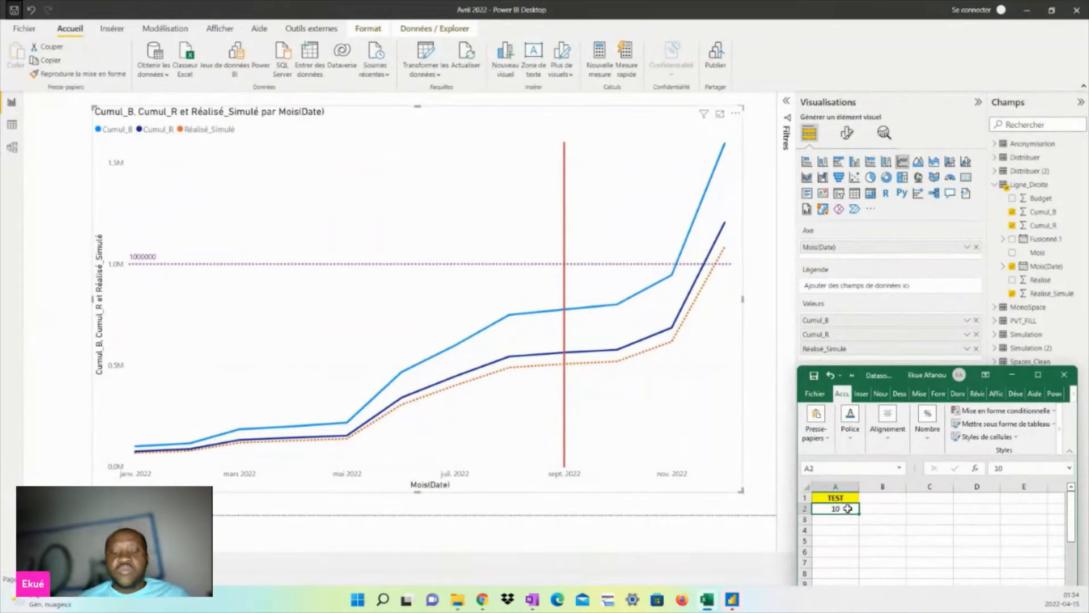
type("20")
left_click(866, 527)
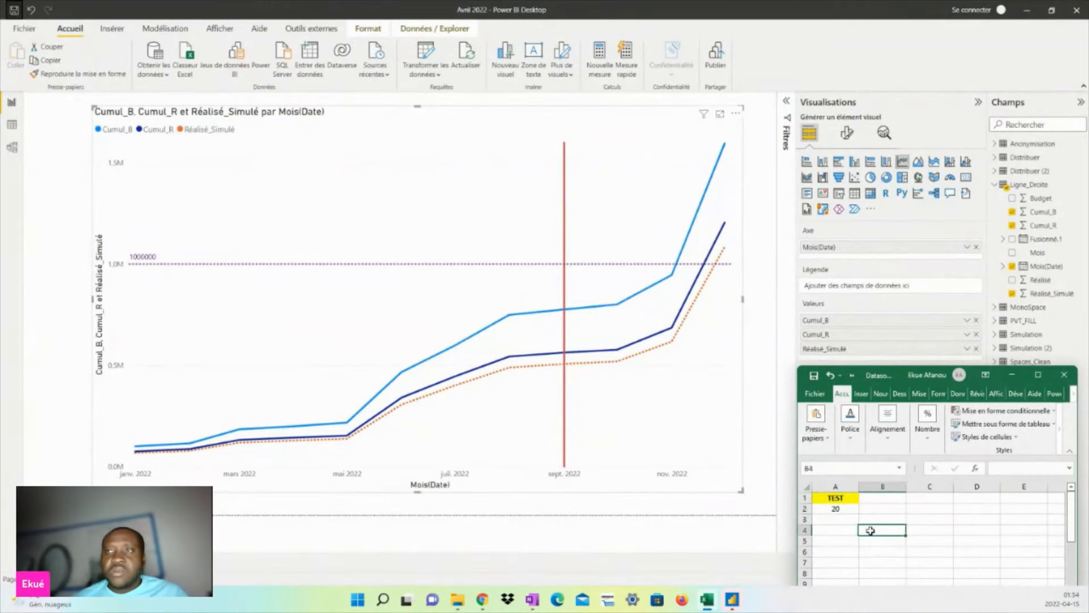
left_click(813, 375)
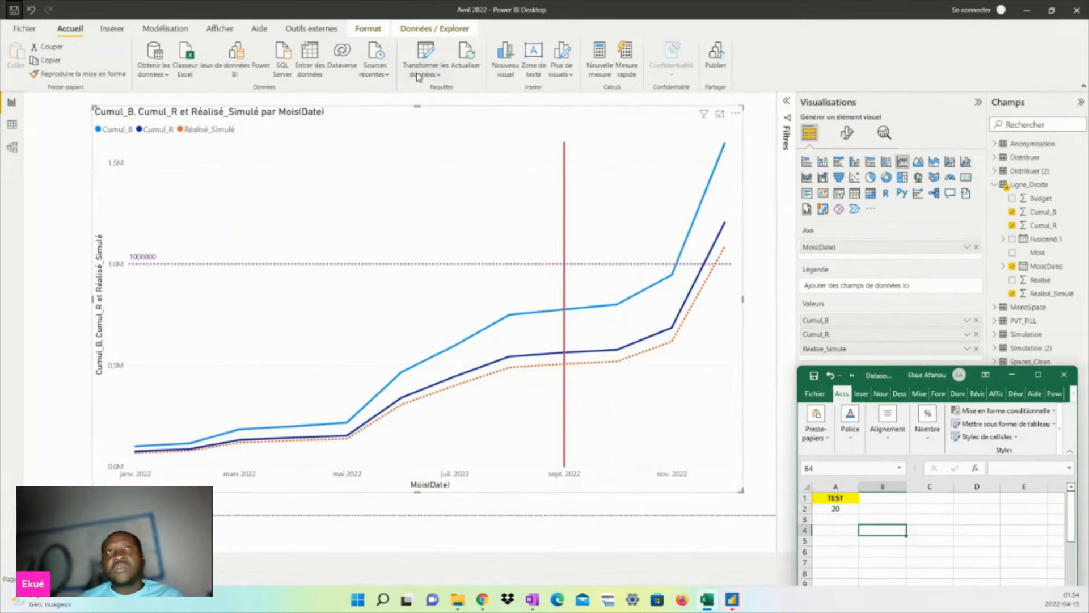
Switch from the workbook back to the line chart in the Power BI report
left_click(946, 515)
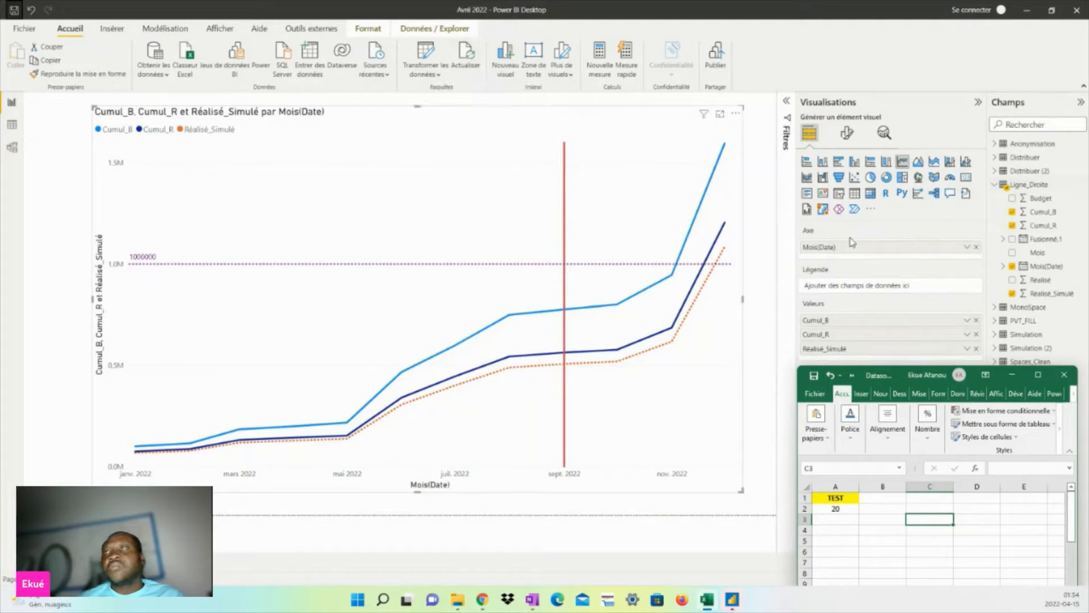
left_click(766, 356)
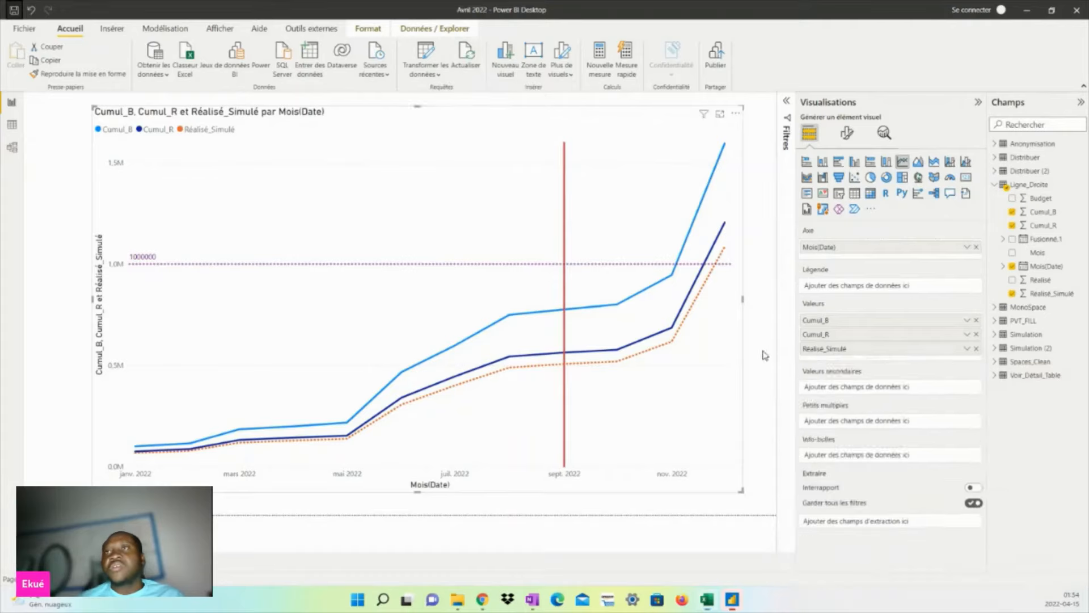
Refresh the Ligne_Droite table, then all report data, from the saved workbook to update the line chart
right_click(1041, 186)
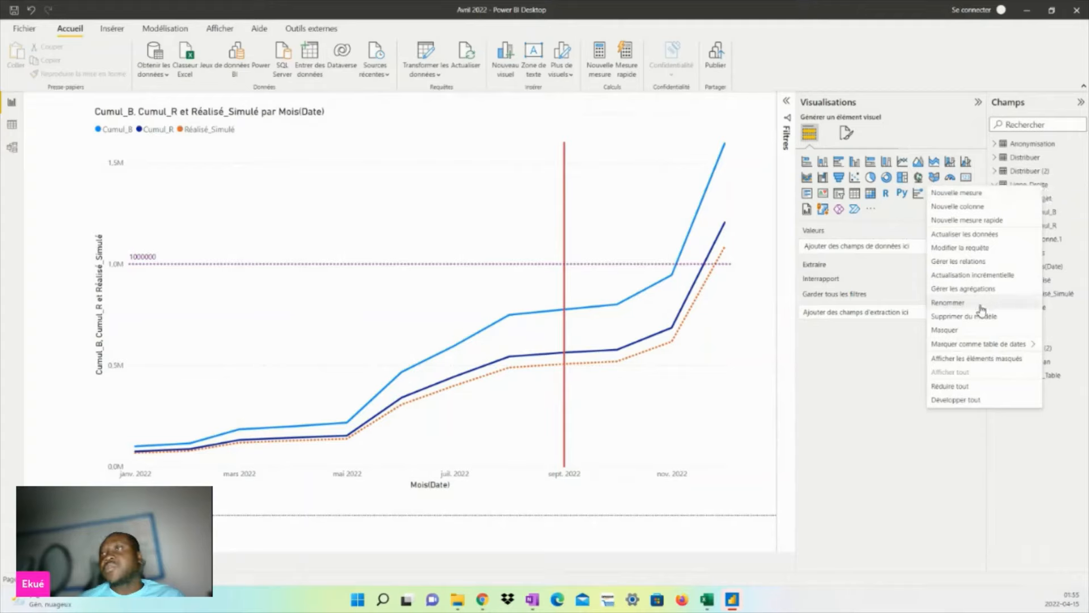
left_click(991, 234)
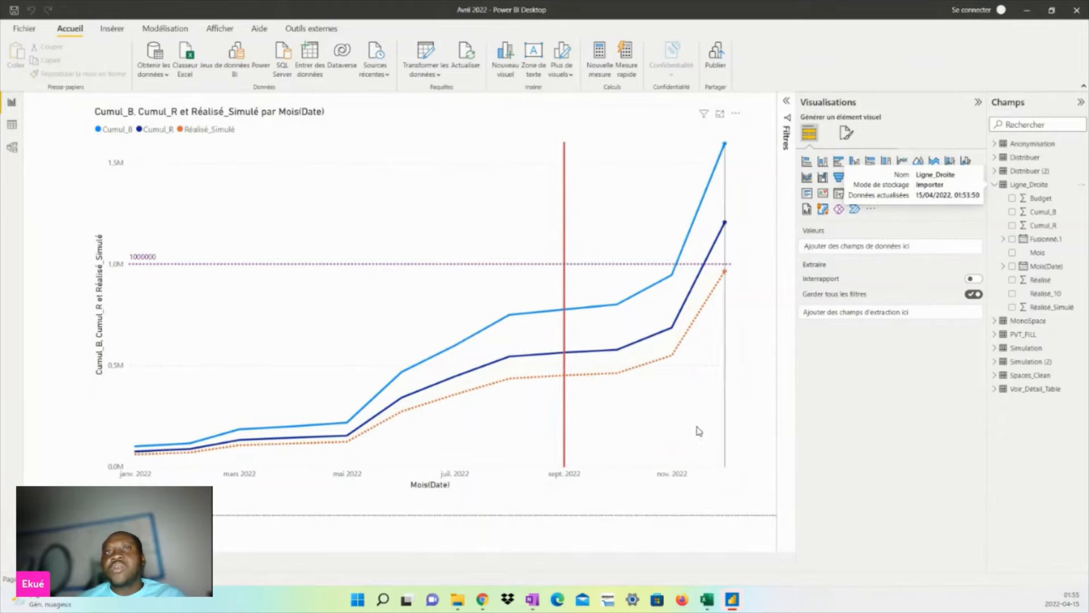
left_click(469, 55)
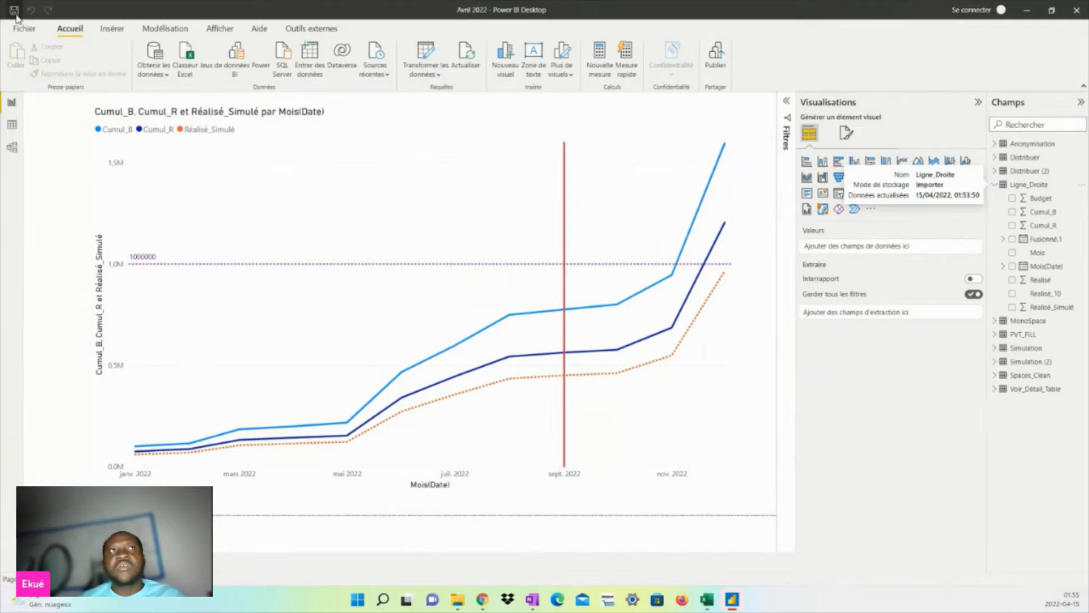
Switch to the Excel workbook, set the TEST value in cell A2 to 50 and save the workbook
key("alt+Tab")
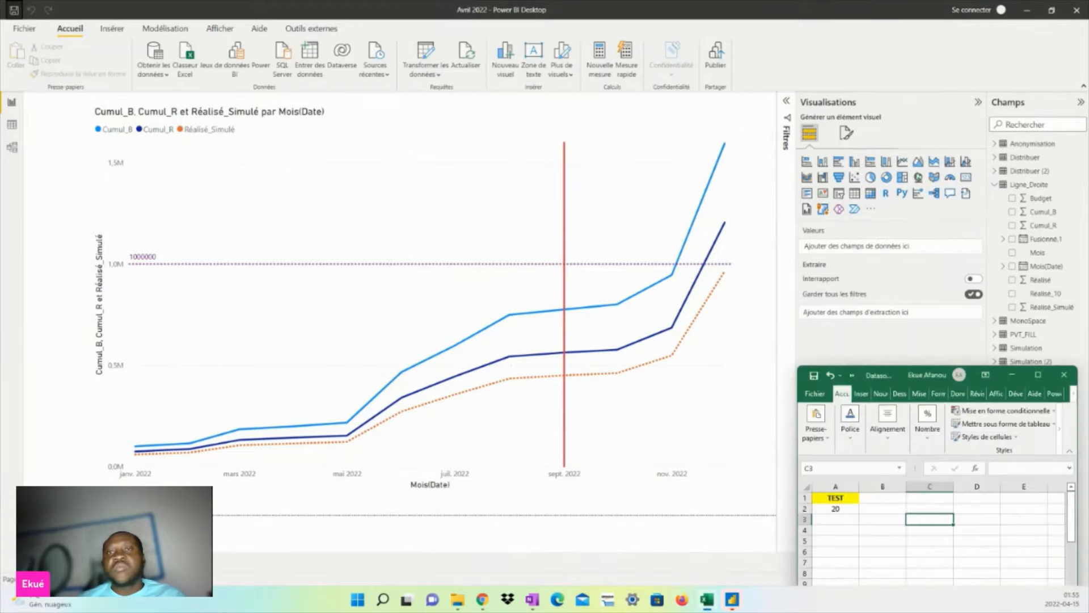
left_click(851, 509)
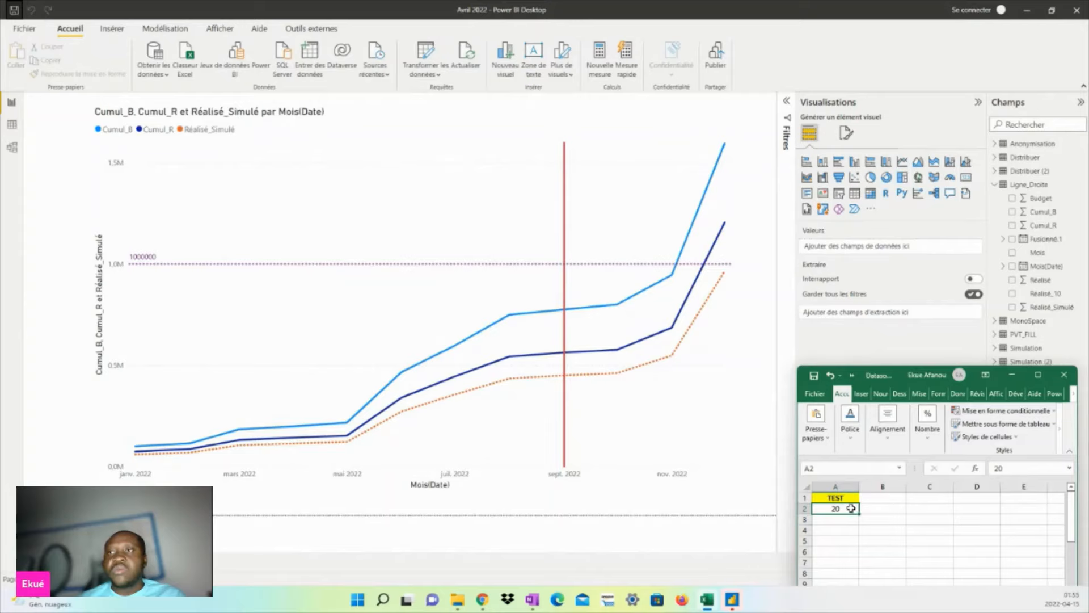
type("520")
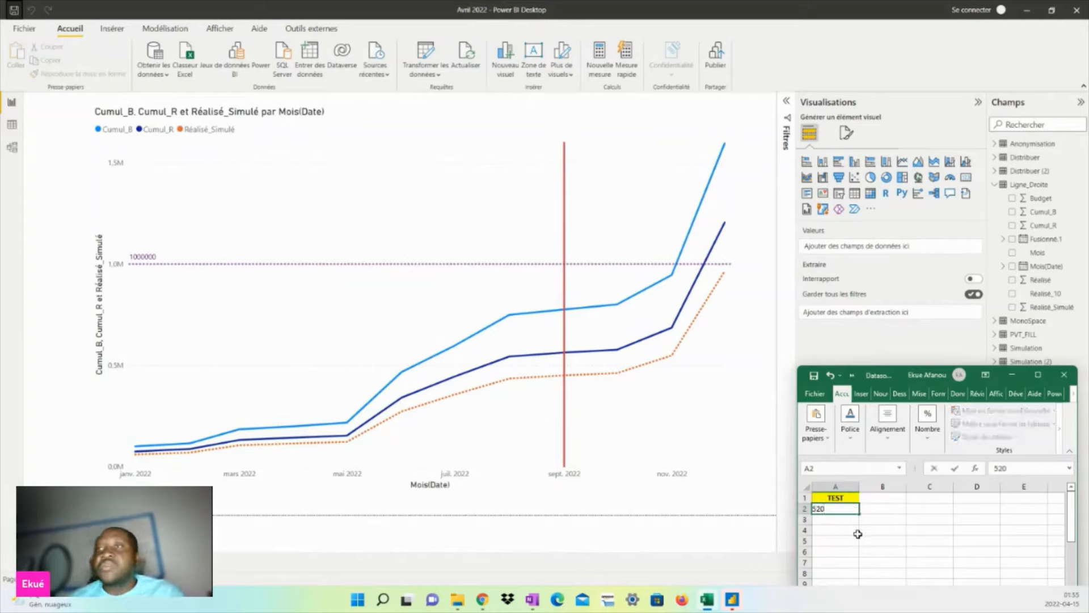
type("0")
left_click(870, 551)
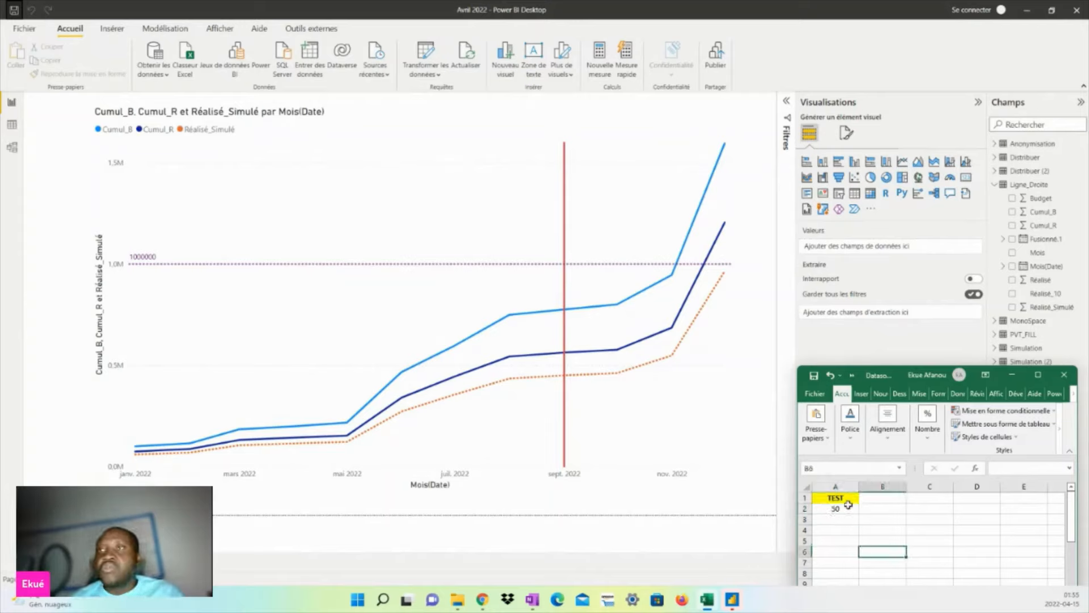
left_click(811, 376)
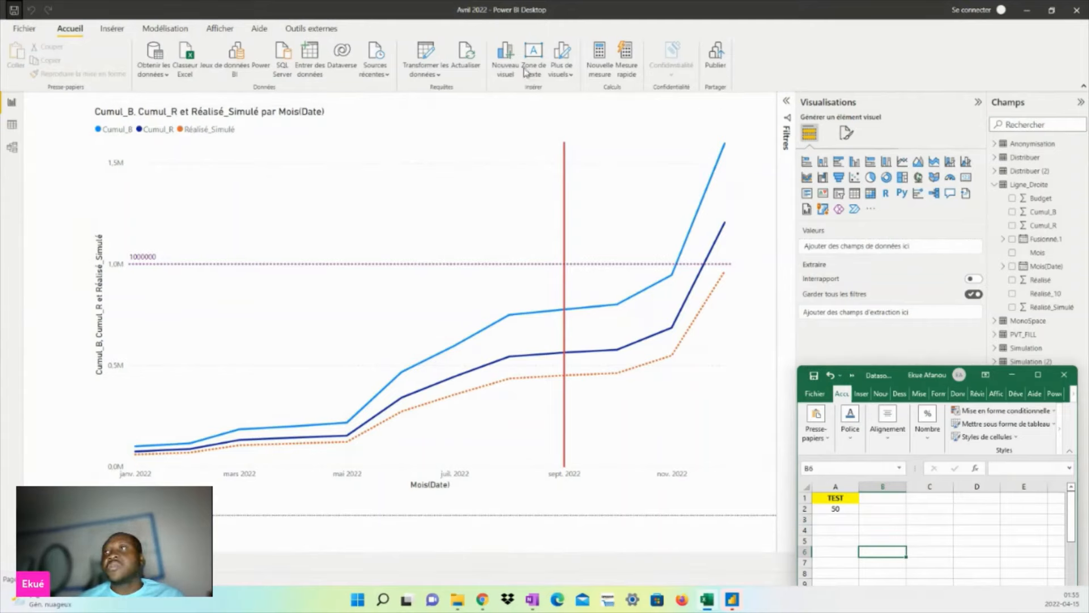
Refresh the Power BI report data and compare the chart with cell A2 of the Excel workbook, leaving the workbook minimized
left_click(467, 59)
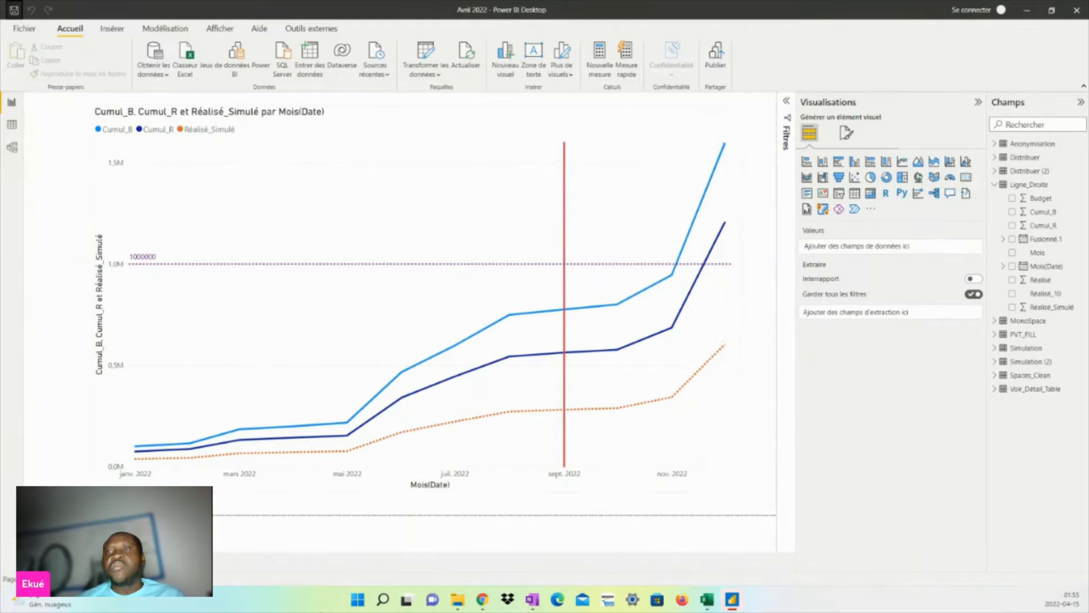
key("alt+Tab")
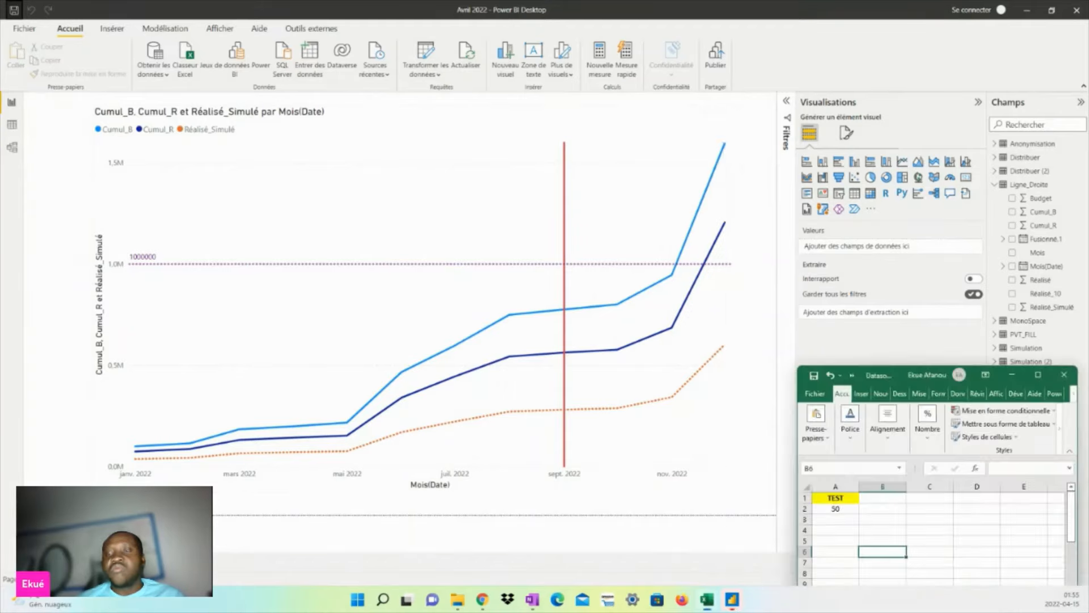
left_click(868, 519)
left_click(847, 507)
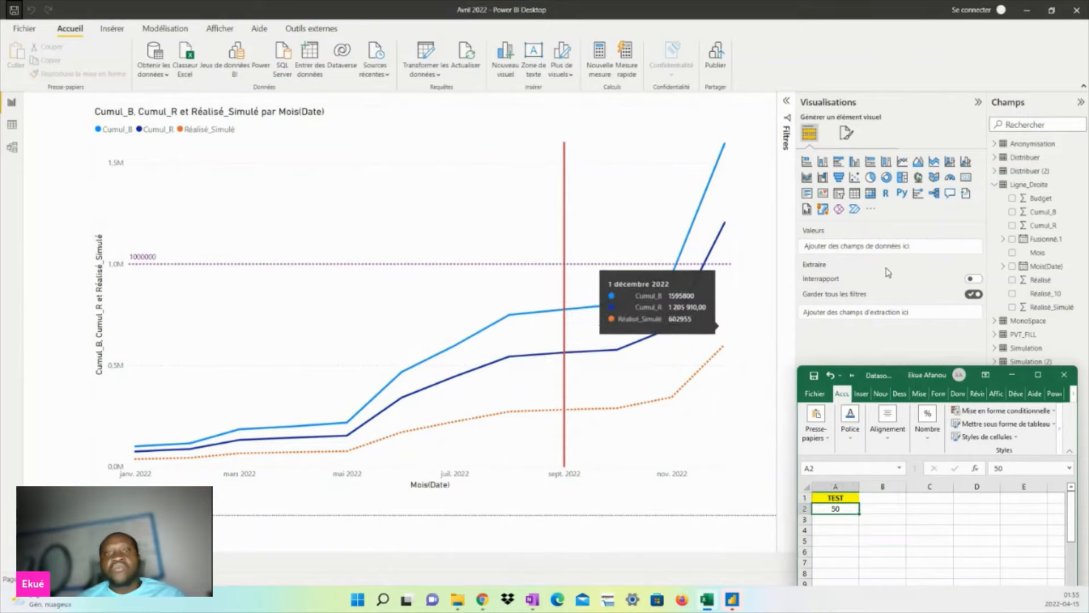
left_click(1024, 372)
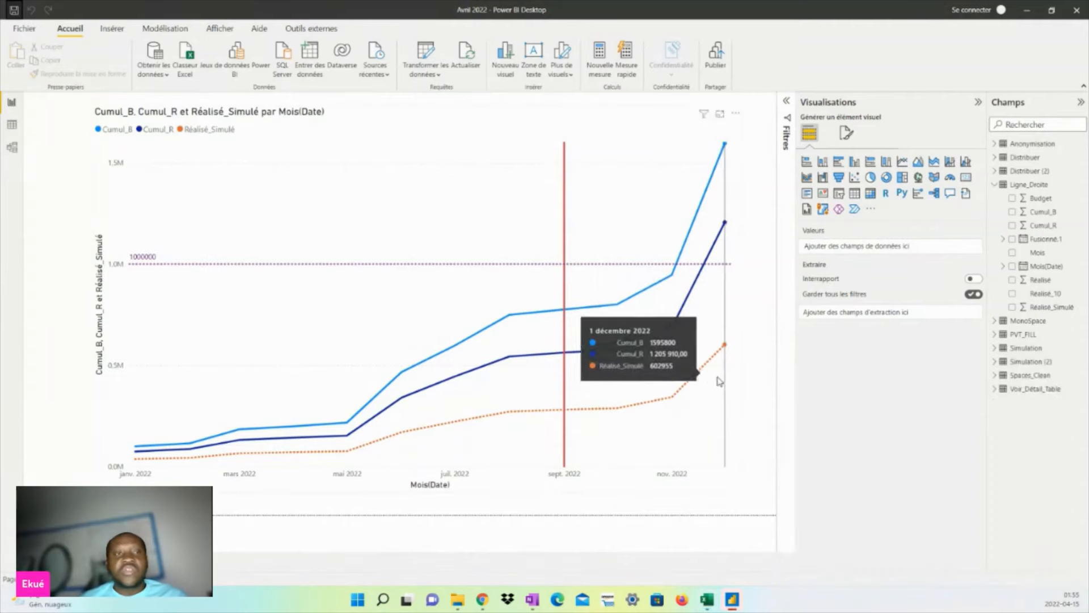